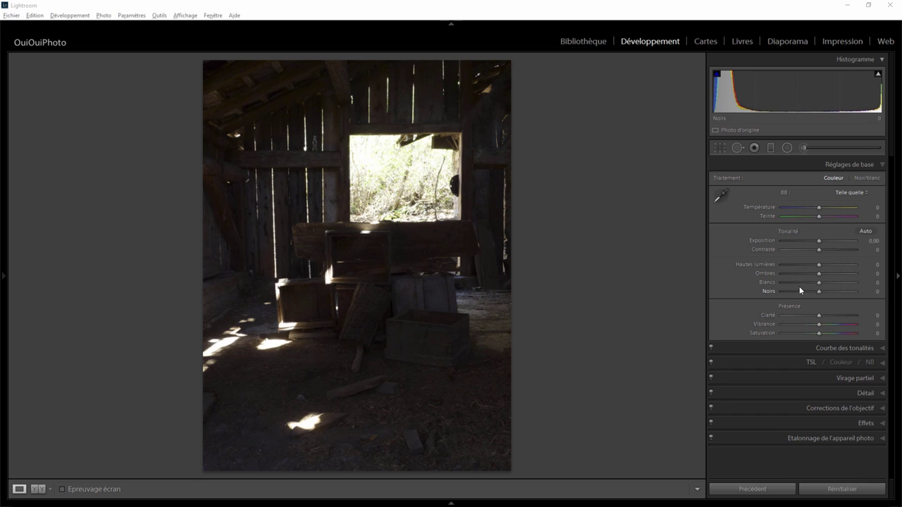
- Pull the barn photo's Highlights down to -43 and raise Clarity to +49
mouse_move(820, 265)
left_mouse_down()
mouse_move(803, 266)
mouse_move(857, 277)
left_mouse_up()
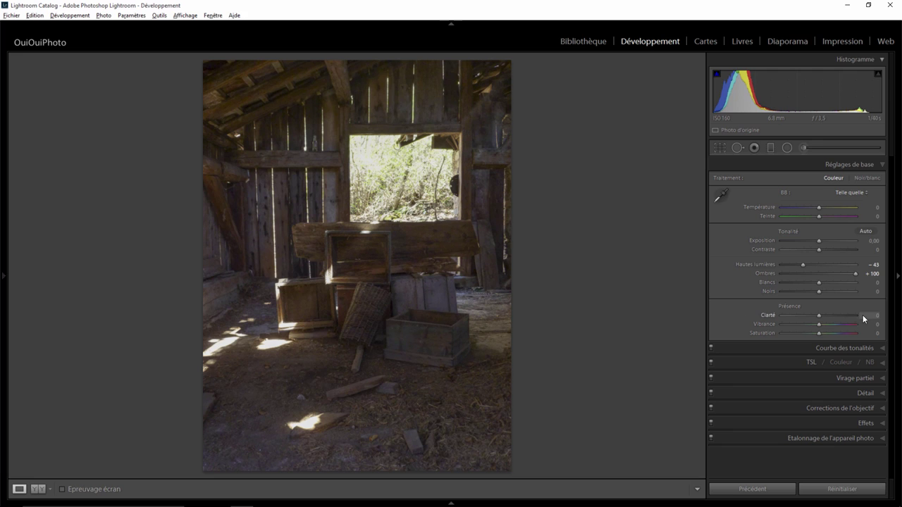
left_click_drag(818, 317, 836, 319)
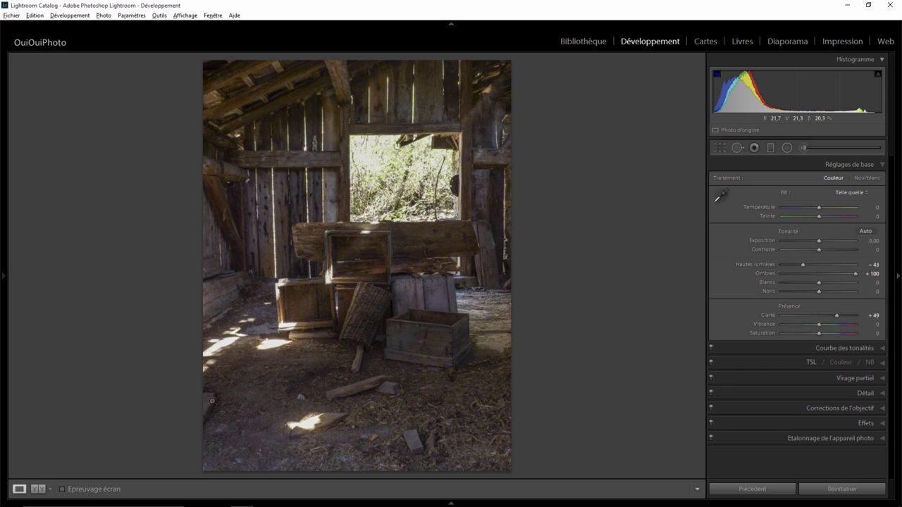
- Crop to the 2 x 3 / 4 x 6 ratio, shift the photo slightly left, and apply
left_click(720, 147)
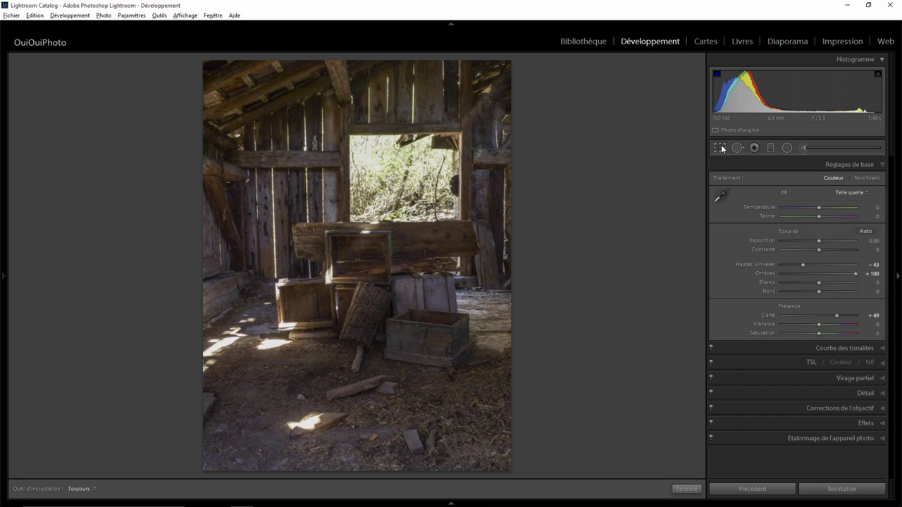
left_click(850, 181)
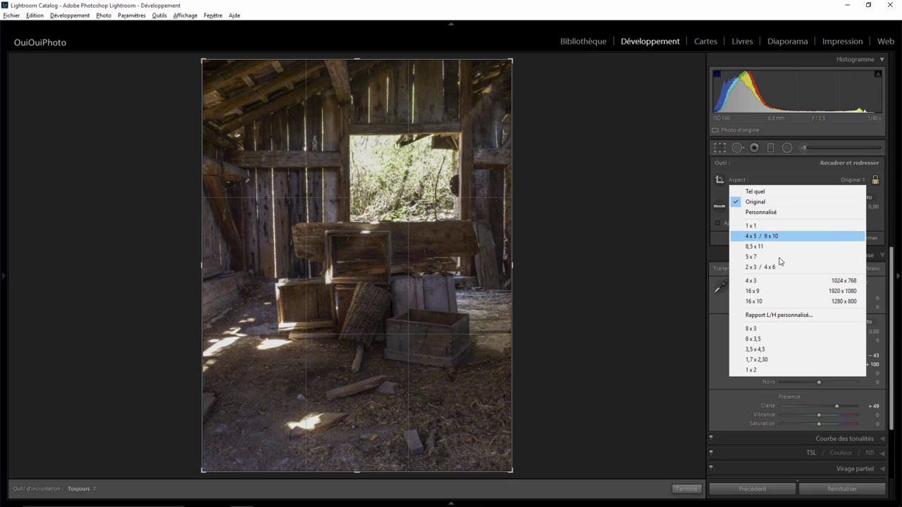
left_click(759, 267)
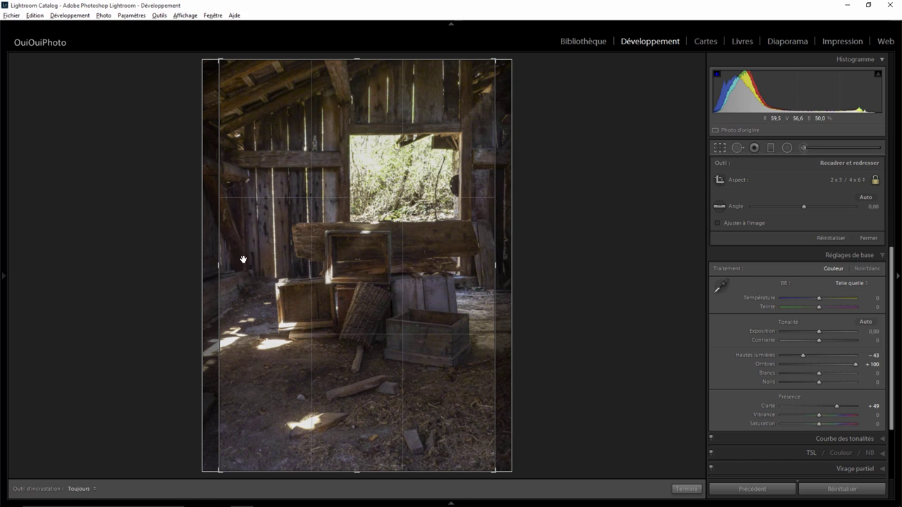
left_click_drag(352, 270, 344, 270)
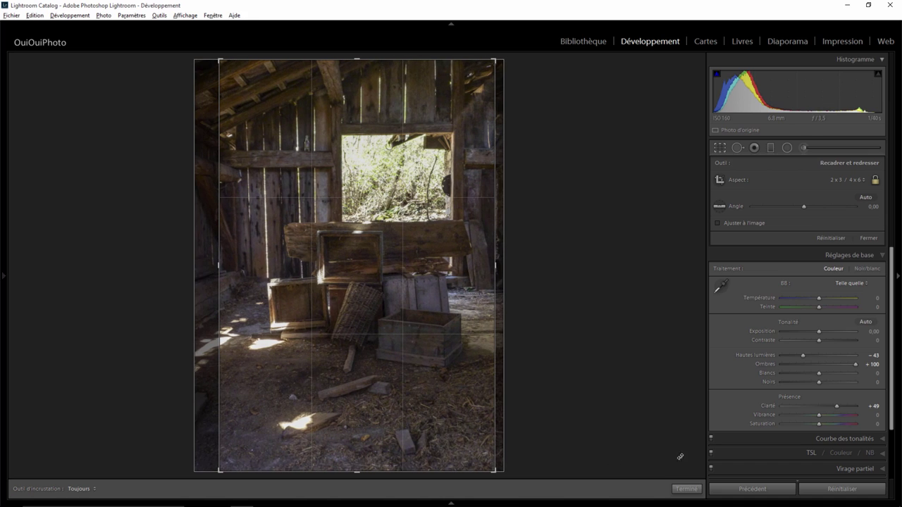
left_click(687, 489)
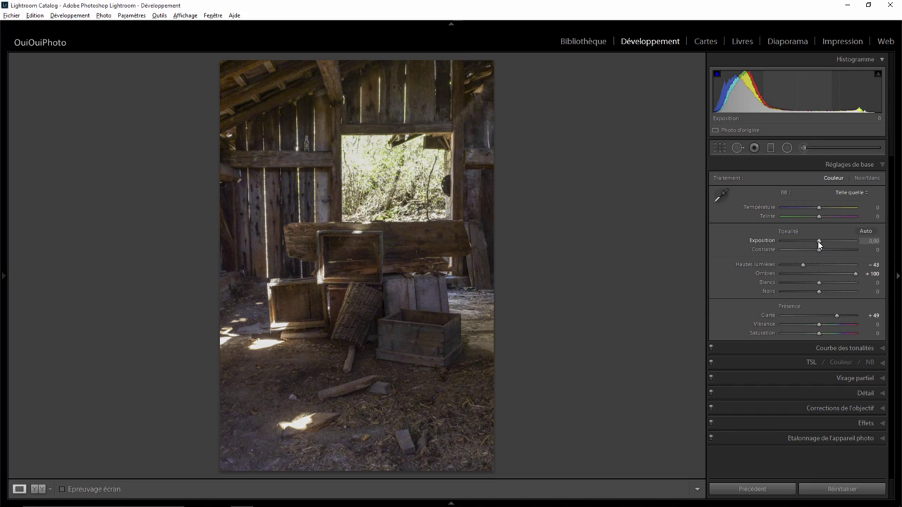
- Reset Exposure to 0 and lower Highlights further to -54
left_click_drag(818, 242, 814, 241)
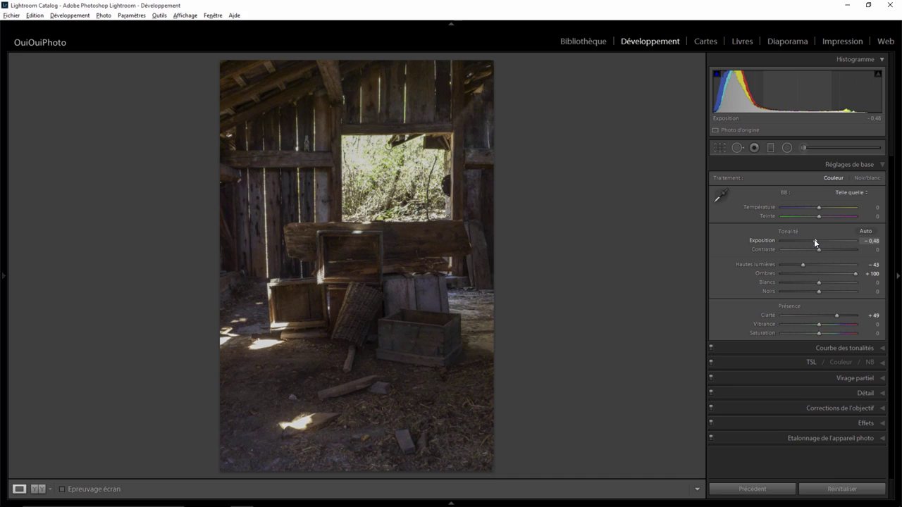
double_click(814, 240)
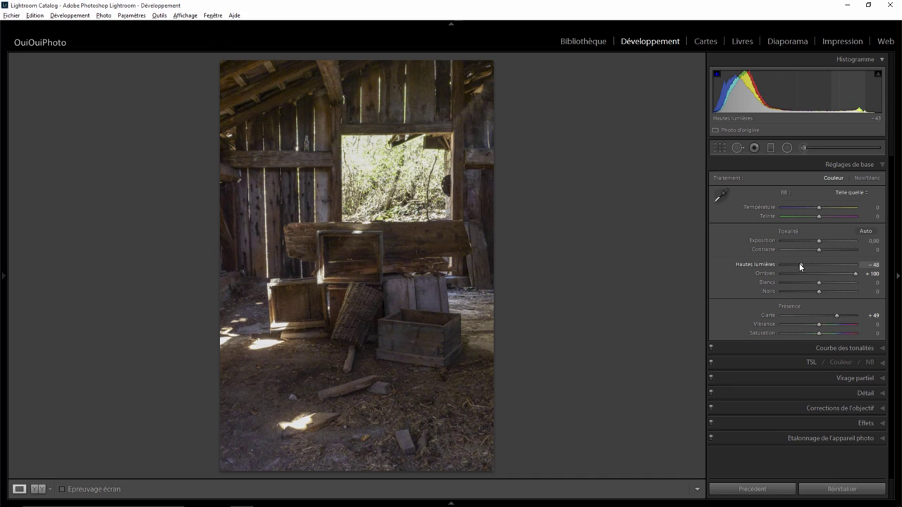
left_click_drag(799, 263, 799, 265)
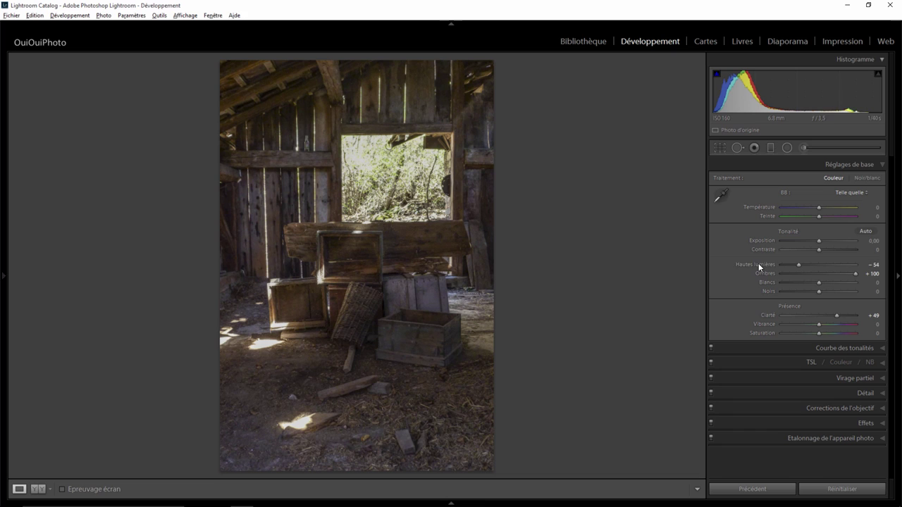
- Draw an inverted radial filter over the crates with Exposure +0.67, Clarity 0 and Feather 42
left_click(787, 149)
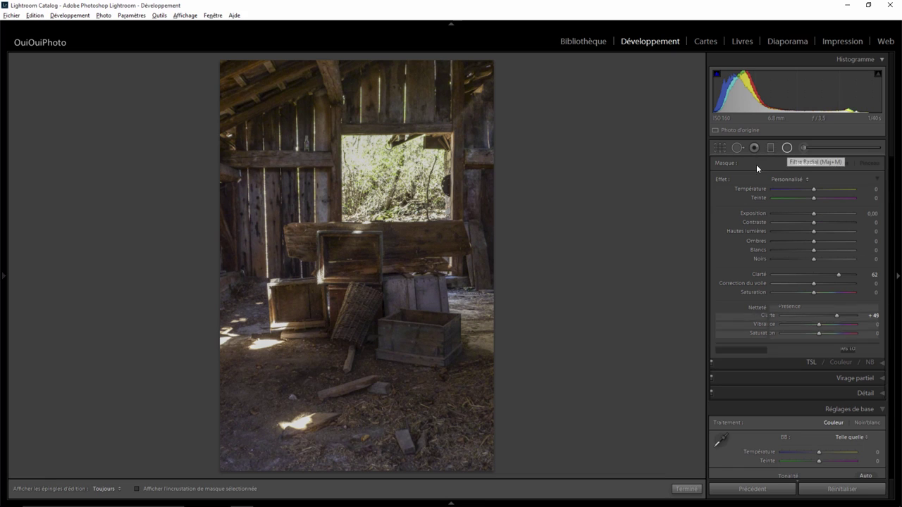
left_click_drag(361, 272, 527, 409)
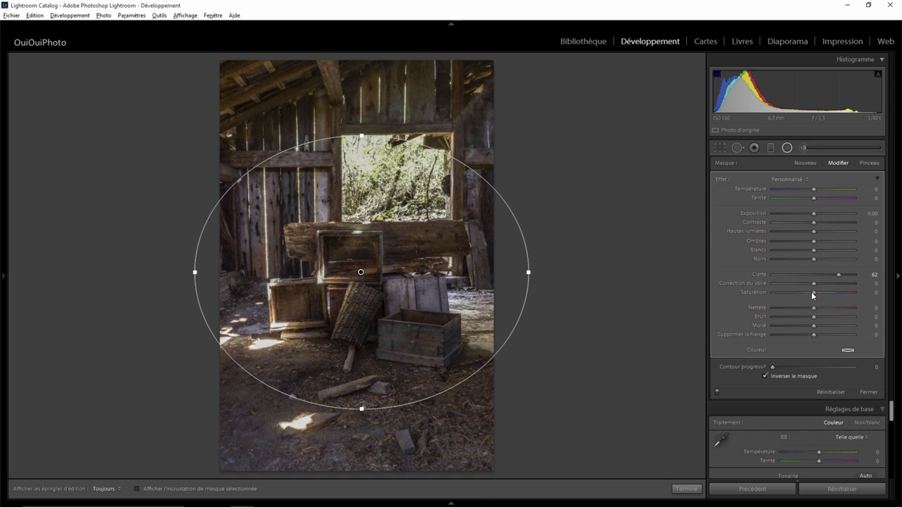
double_click(838, 274)
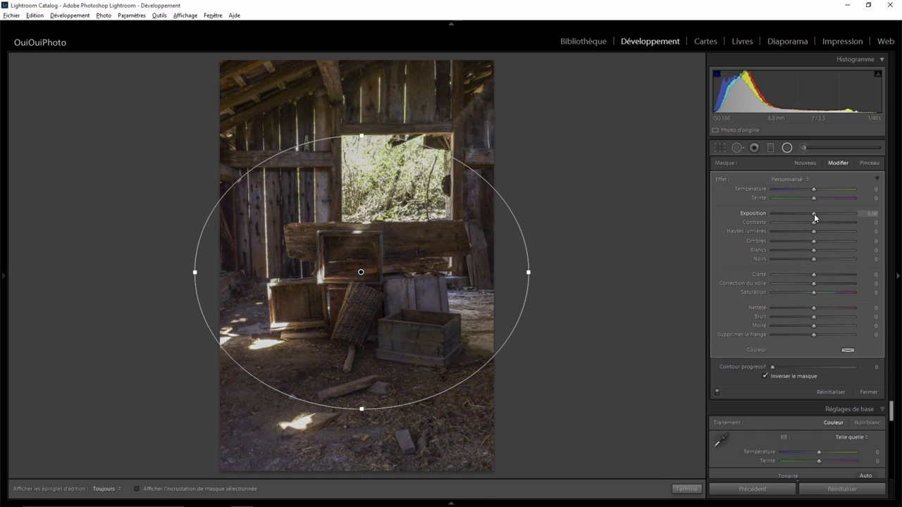
left_click_drag(814, 214, 819, 214)
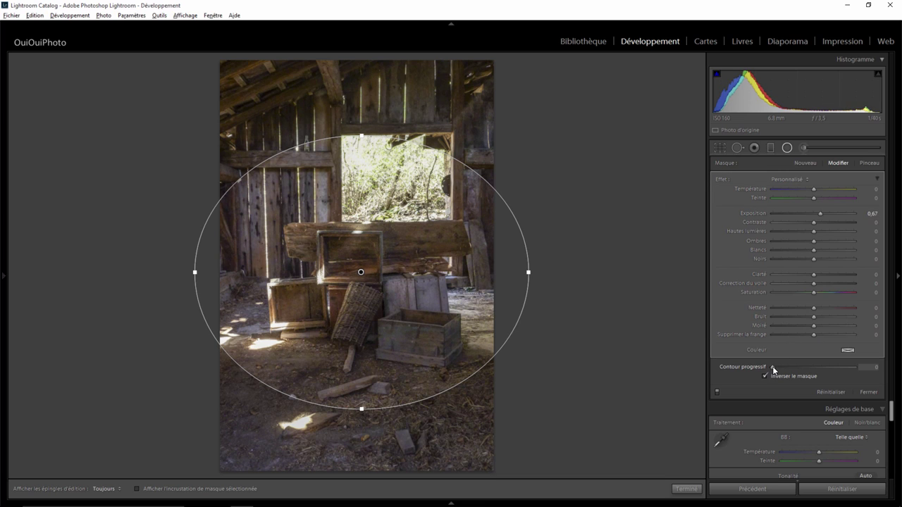
left_click_drag(771, 367, 801, 367)
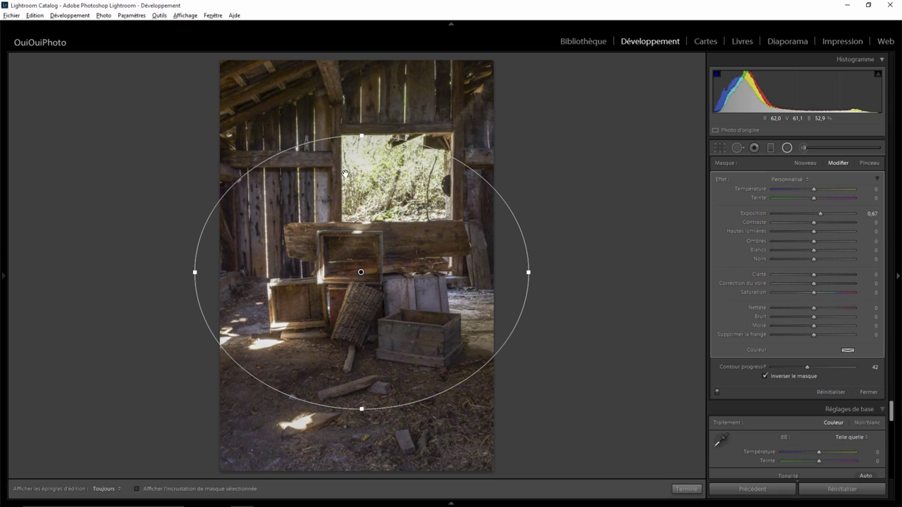
- Brush-erase the radial filter mask along the window's lower edge, check the mask overlay, and close the filter
left_click(869, 163)
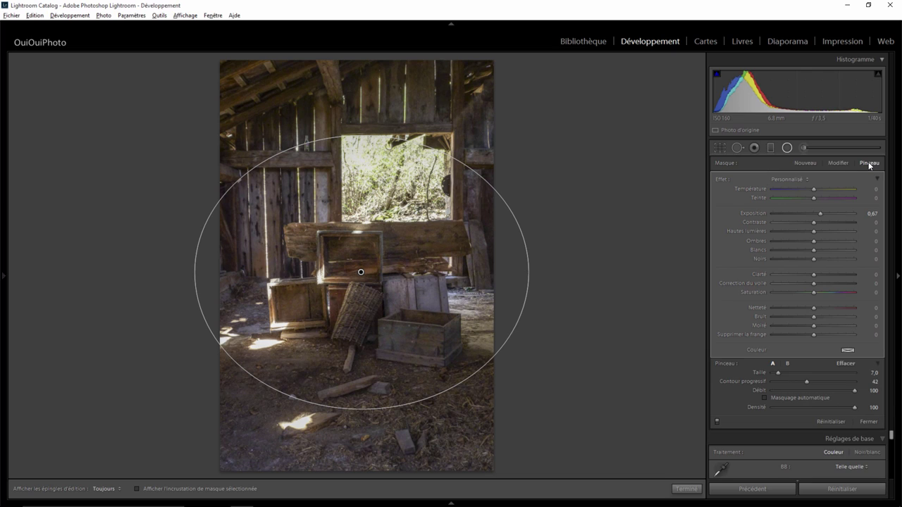
key("alt")
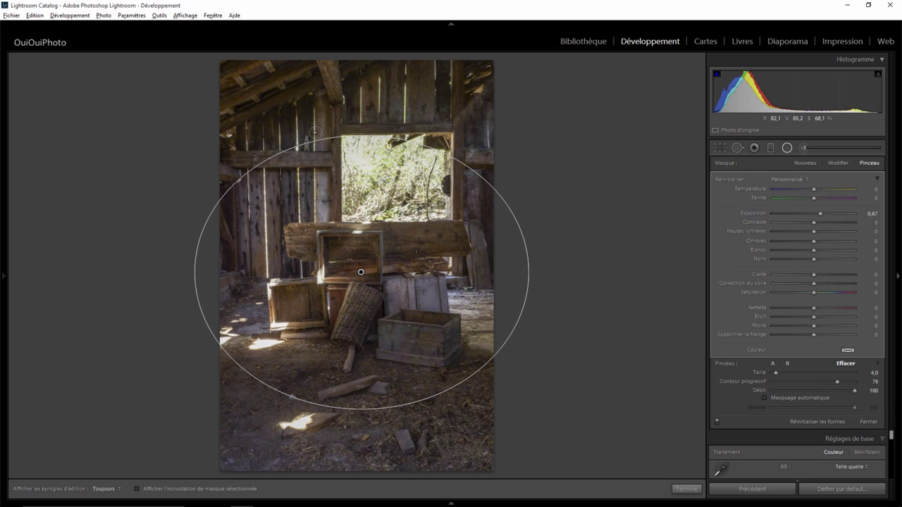
scroll(345, 144, "down", 2)
key("h")
mouse_move(352, 181)
left_mouse_down()
mouse_move(352, 215)
mouse_move(436, 209)
mouse_move(369, 186)
mouse_move(419, 180)
mouse_move(415, 153)
mouse_move(355, 154)
mouse_move(418, 151)
mouse_move(439, 177)
mouse_move(372, 150)
mouse_move(353, 173)
mouse_move(397, 203)
mouse_move(384, 203)
mouse_move(388, 181)
mouse_move(372, 215)
mouse_move(430, 213)
left_mouse_up()
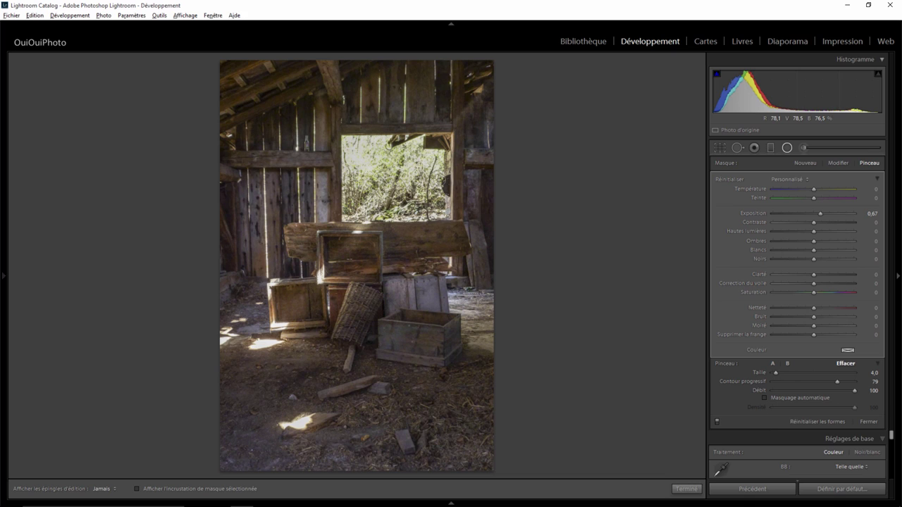
key("alt")
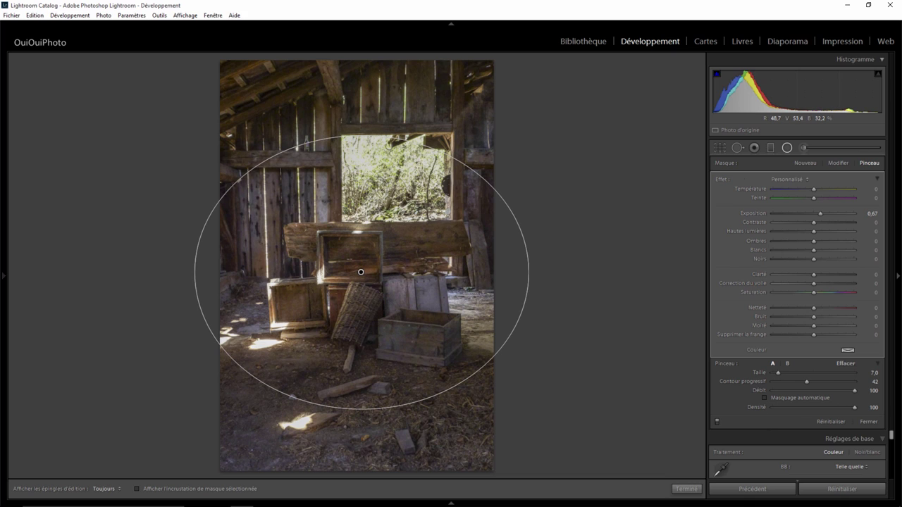
key("o")
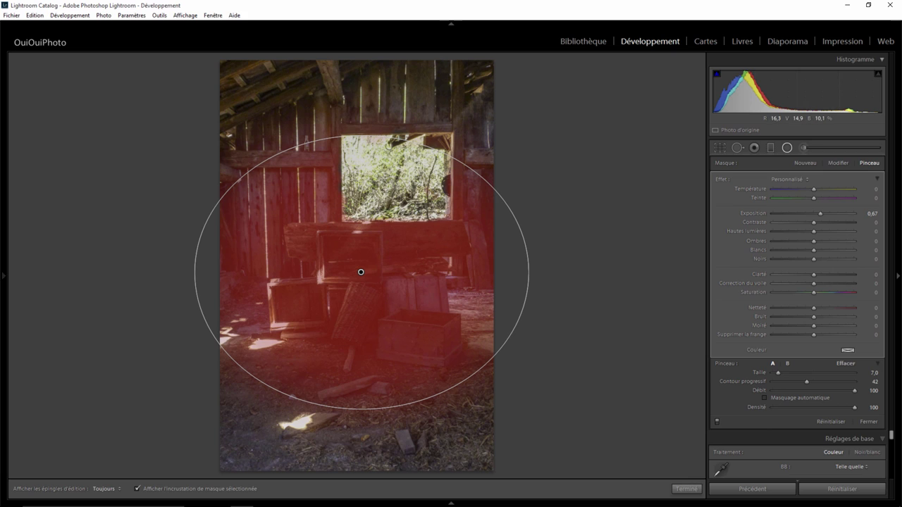
key("o")
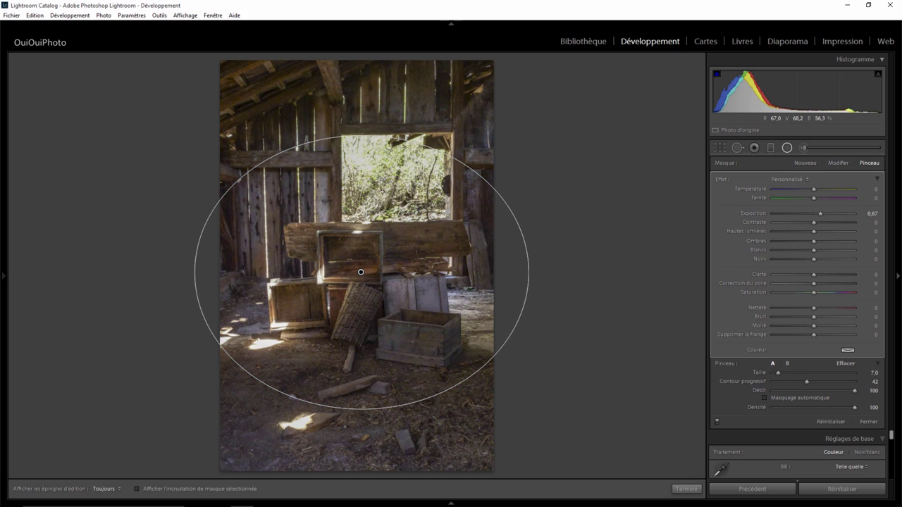
left_click(687, 489)
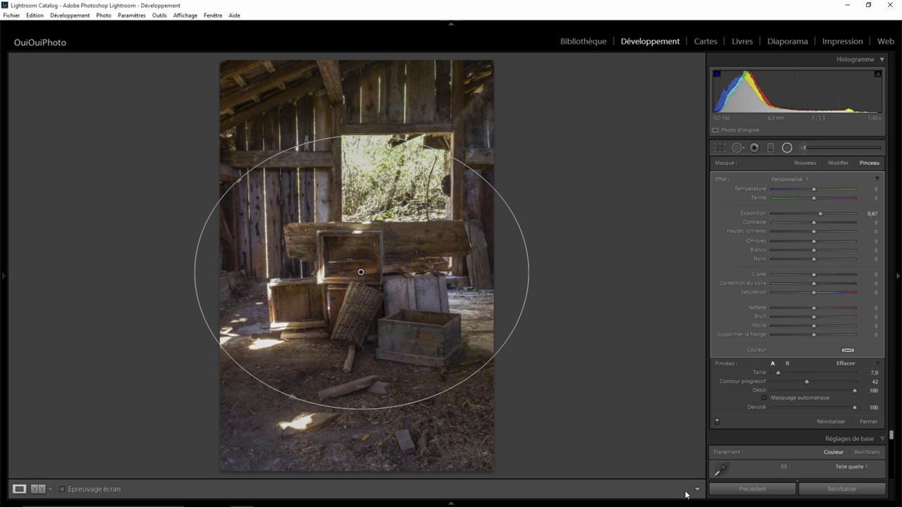
- Zoom to 1:1 on the sunlit floor beside the crates
left_click(236, 337)
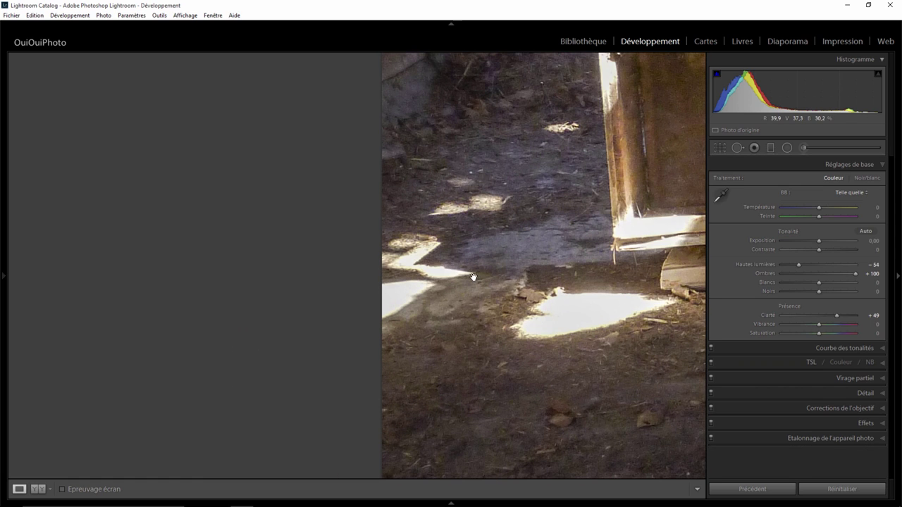
left_click(469, 283)
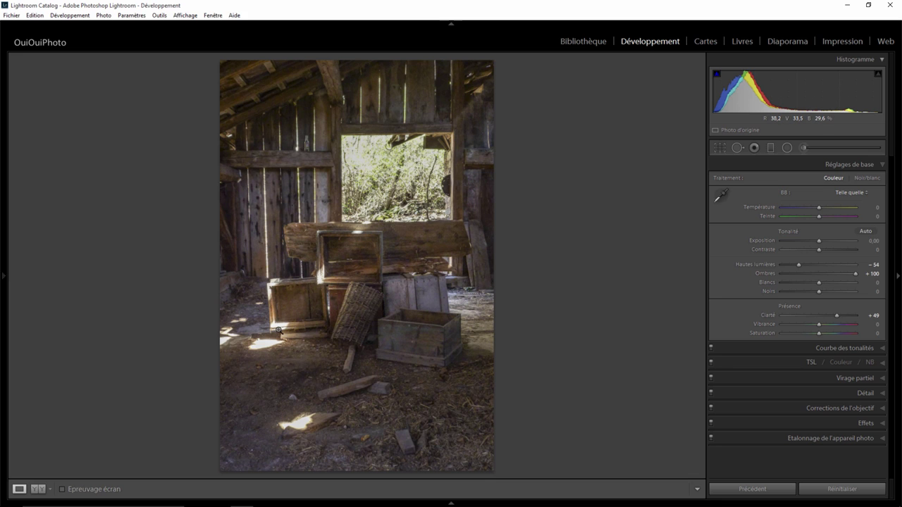
left_click(230, 331)
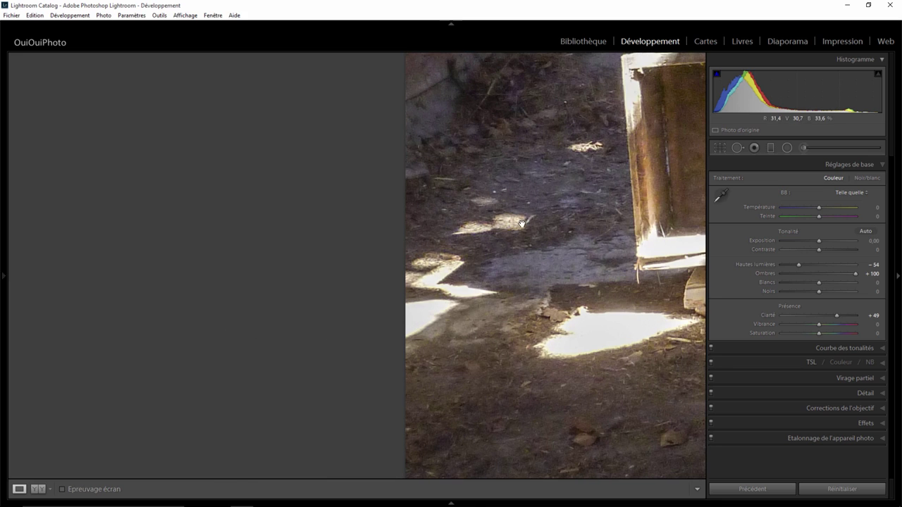
left_click_drag(529, 258, 403, 330)
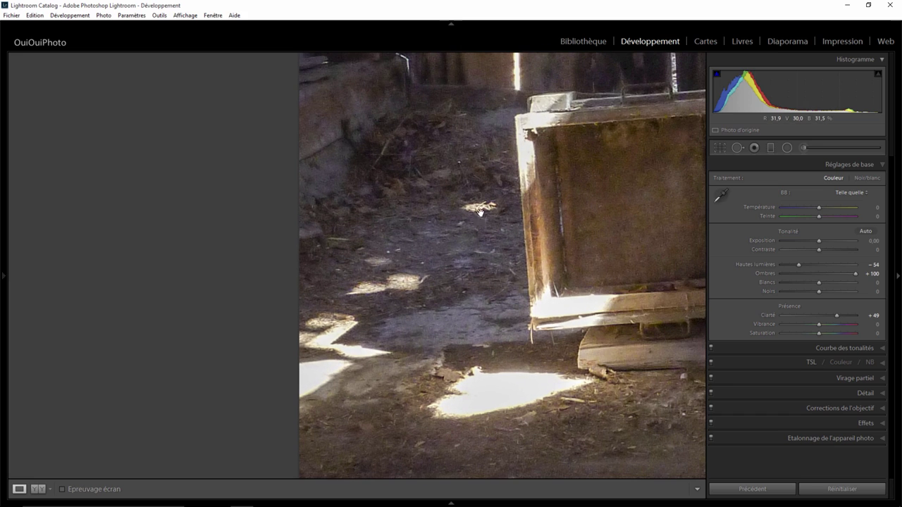
- Heal the bright floor spots near the crates, moving each source onto plain ground
left_click(738, 148)
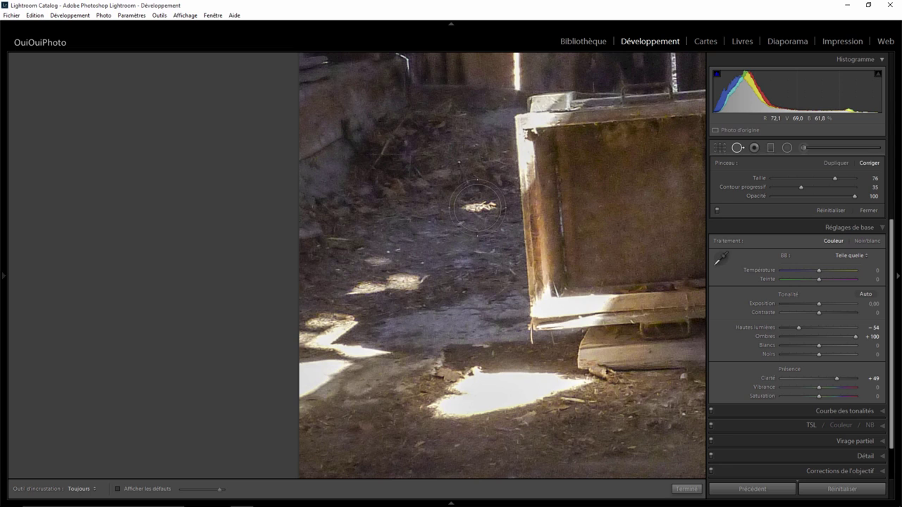
left_click(477, 210)
left_click_drag(421, 232, 416, 232)
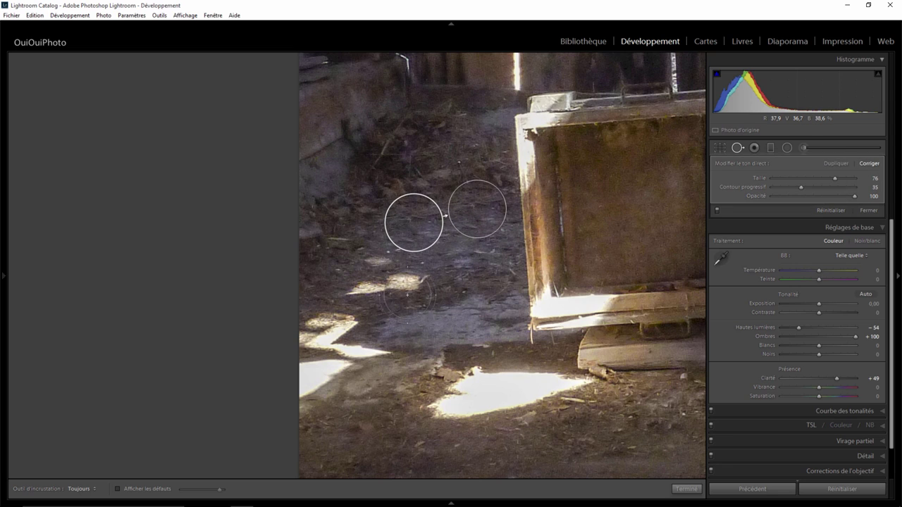
mouse_move(409, 282)
left_mouse_down()
mouse_move(365, 271)
mouse_move(367, 283)
left_mouse_up()
left_click_drag(392, 167, 463, 267)
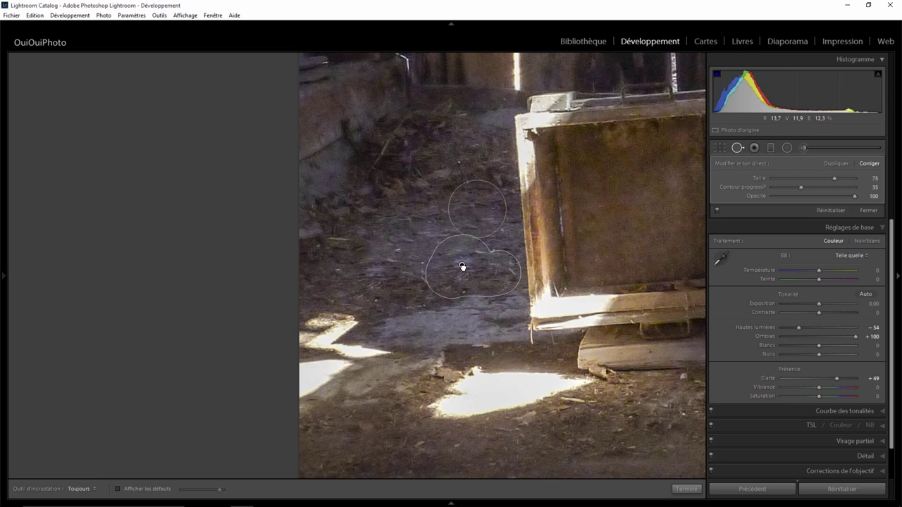
left_click_drag(462, 267, 462, 266)
- Heal the lower-left sun patch from the grey ground, then close spot removal
left_click_drag(303, 334, 317, 391)
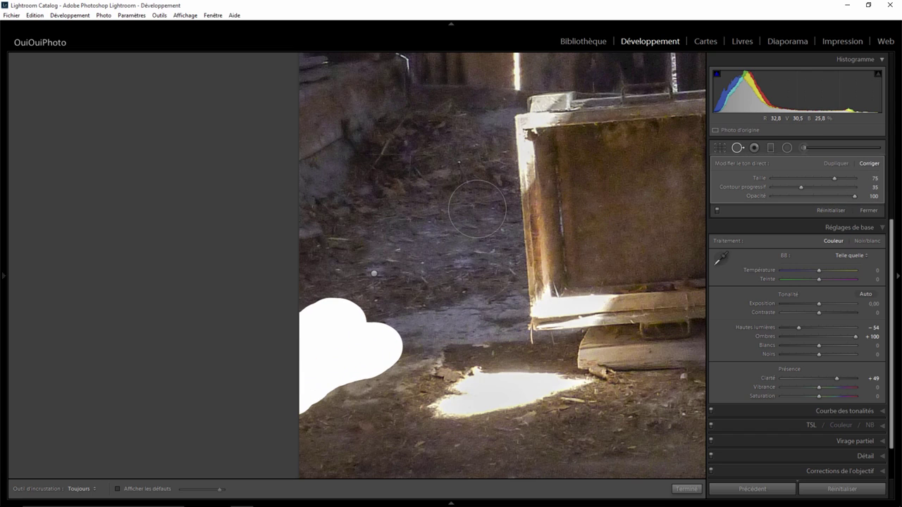
left_click_drag(317, 391, 309, 403)
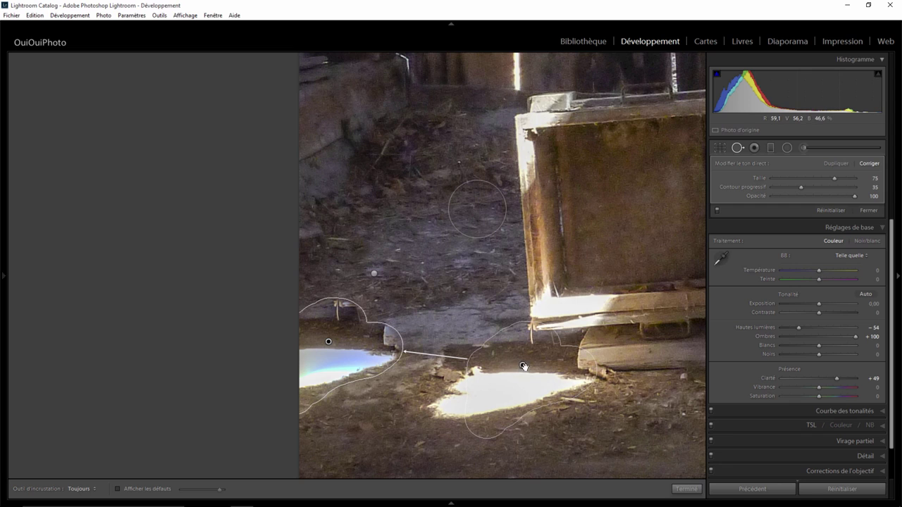
left_click_drag(485, 349, 444, 309)
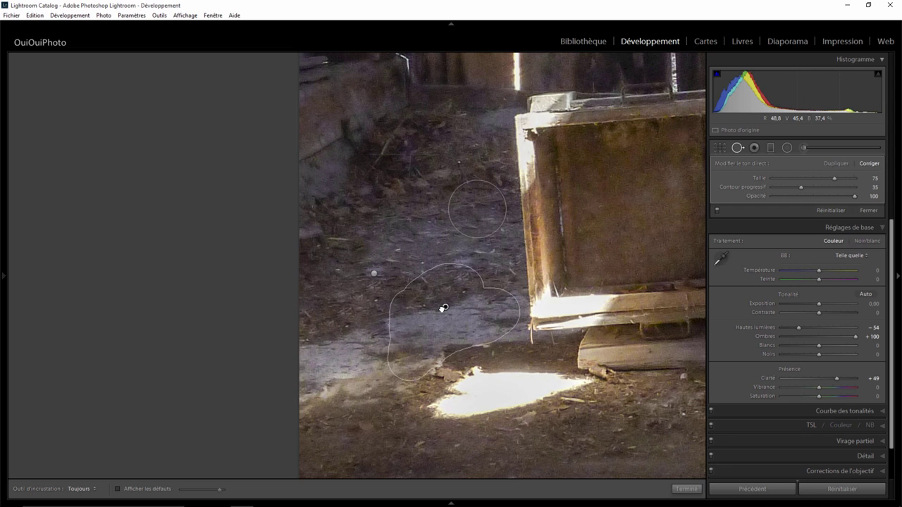
left_click_drag(444, 309, 444, 307)
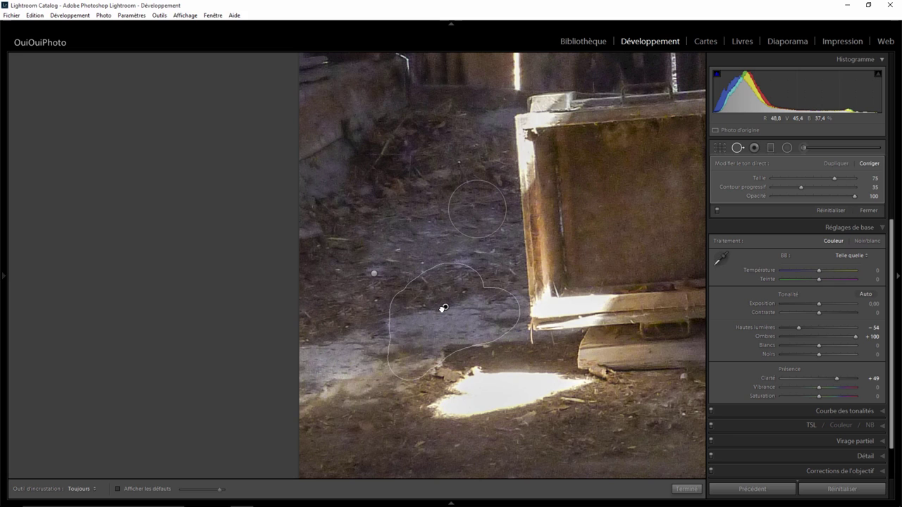
left_click(683, 488)
left_click(449, 269)
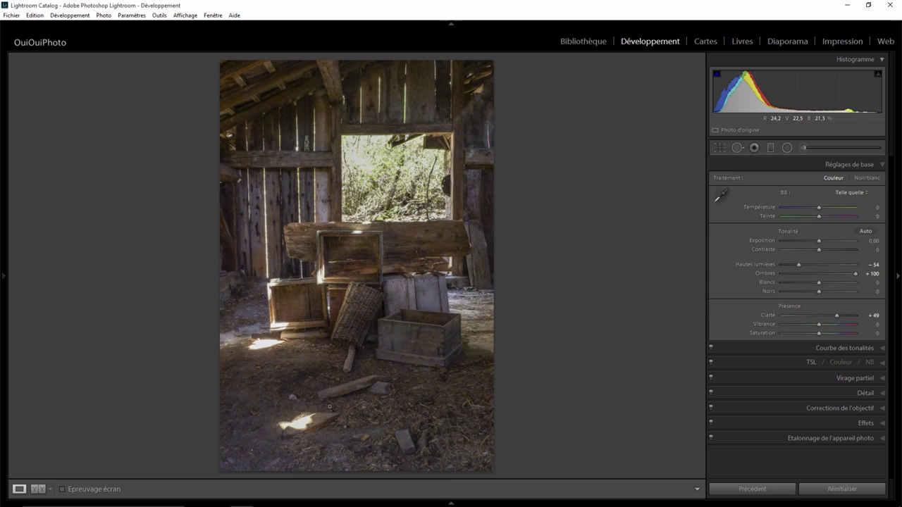
- Zoom to 1:1 on the sunlit plank lying on the barn floor
left_click(315, 423)
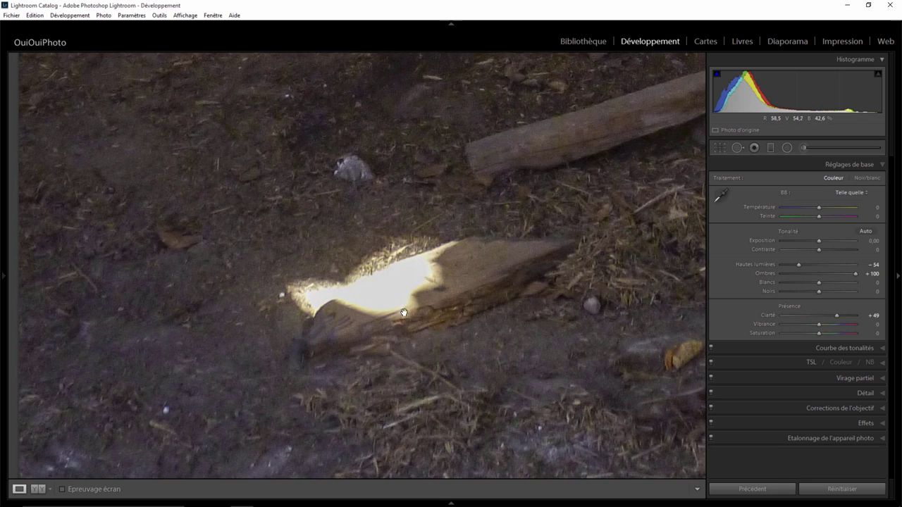
left_click_drag(404, 312, 377, 382)
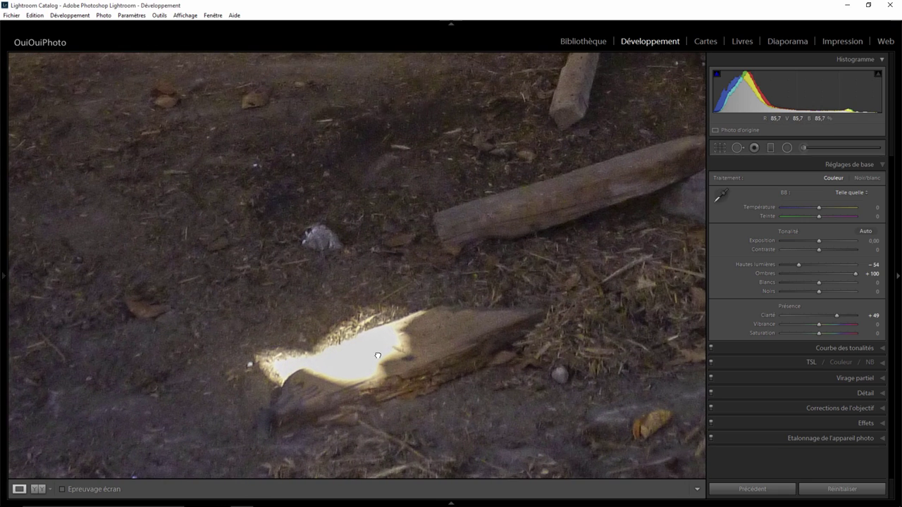
left_click(377, 355)
left_click(321, 418)
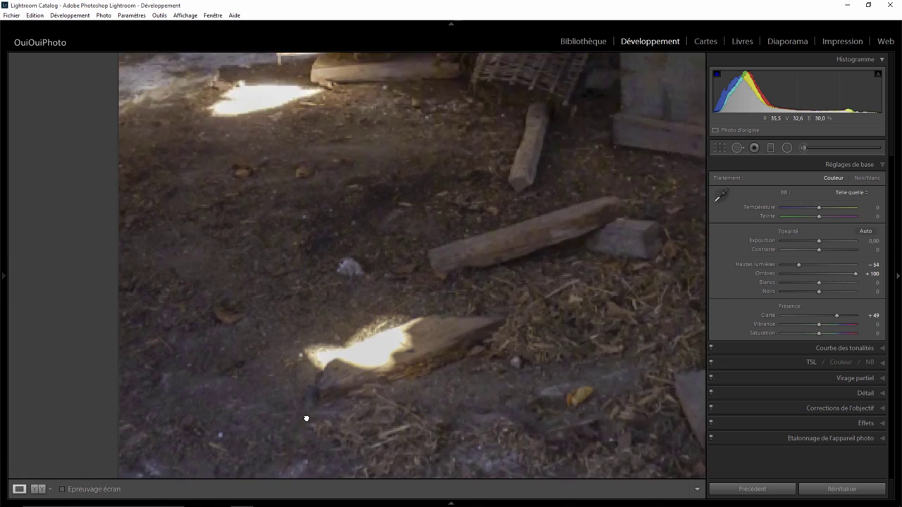
- Heal the plank's sunlit area, moving its source from the basket onto the upper log
left_click(738, 148)
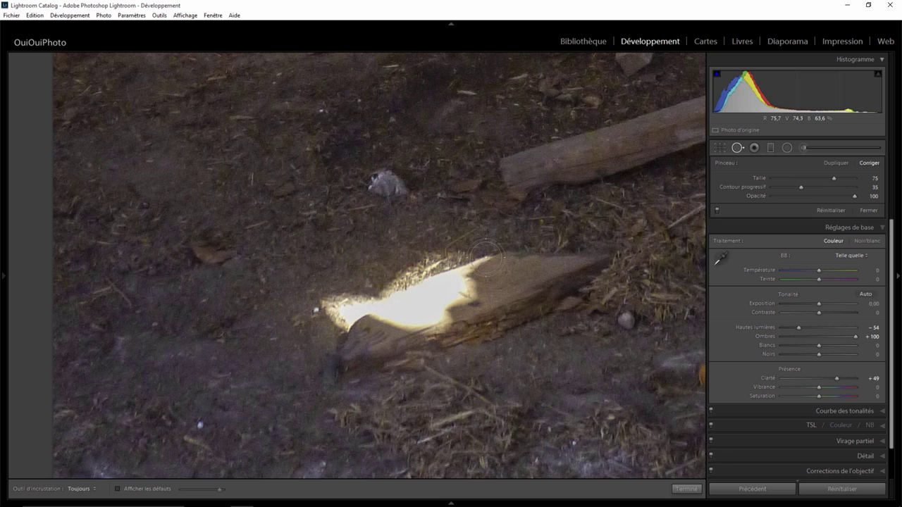
mouse_move(486, 257)
left_mouse_down()
mouse_move(337, 301)
mouse_move(347, 324)
mouse_move(422, 312)
mouse_move(471, 291)
left_mouse_up()
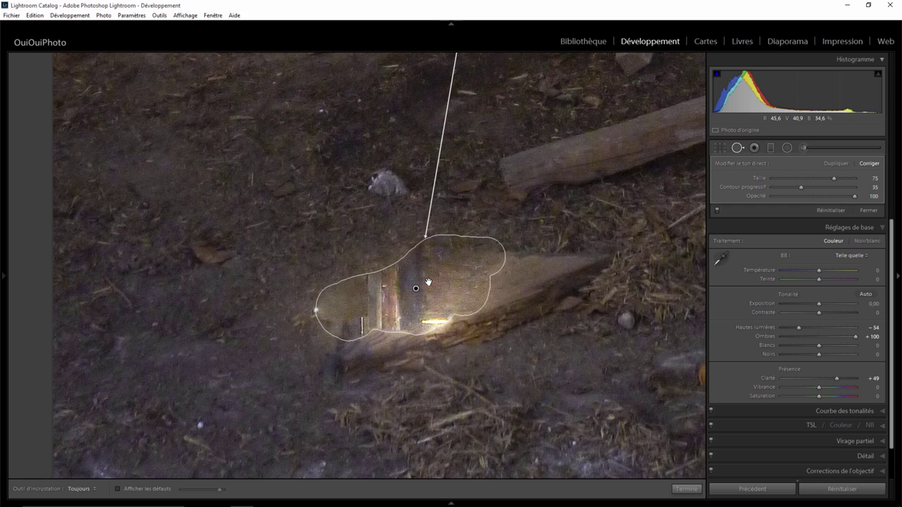
mouse_move(484, 131)
left_mouse_down()
mouse_move(479, 161)
mouse_move(367, 416)
left_mouse_up()
left_click_drag(423, 98, 409, 250)
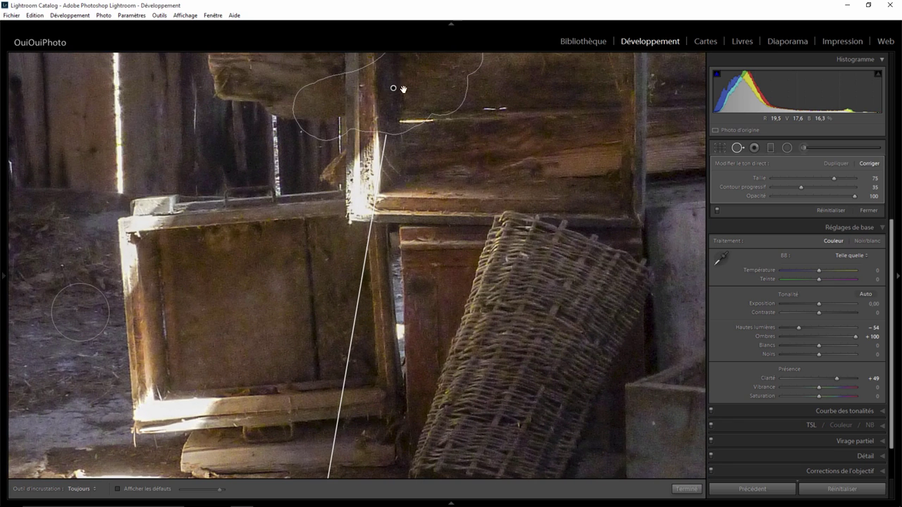
left_click(444, 426)
left_click_drag(344, 376, 386, 93)
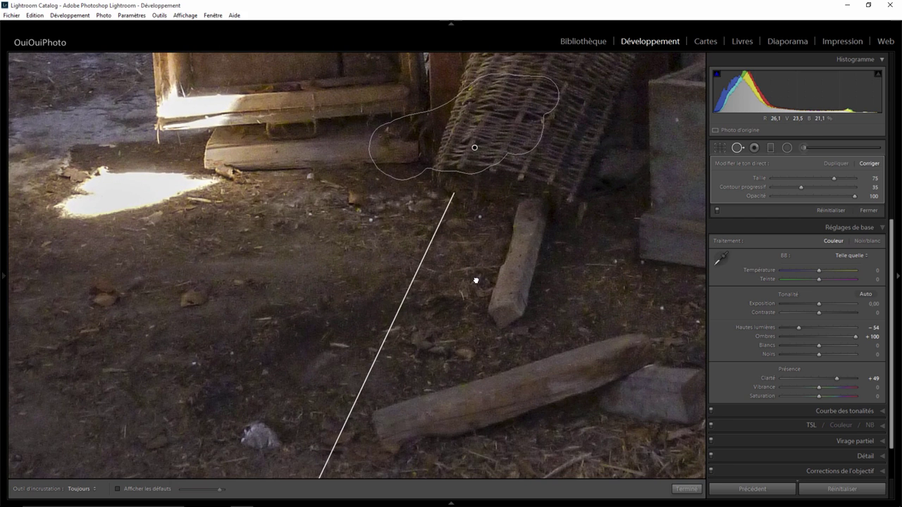
left_click_drag(468, 129, 505, 392)
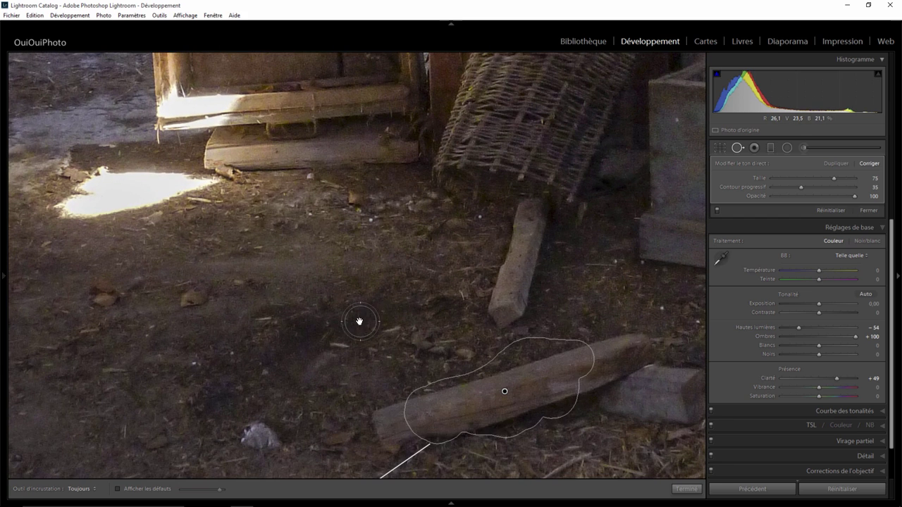
left_click_drag(355, 289, 370, 98)
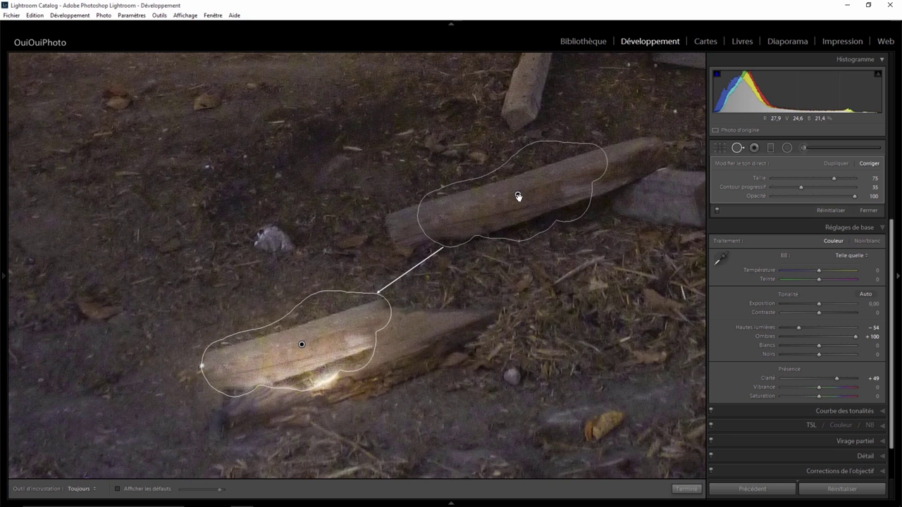
- Add a second heal on the lower log sampled from the upper log, then close spot removal
left_click_drag(518, 194, 513, 183)
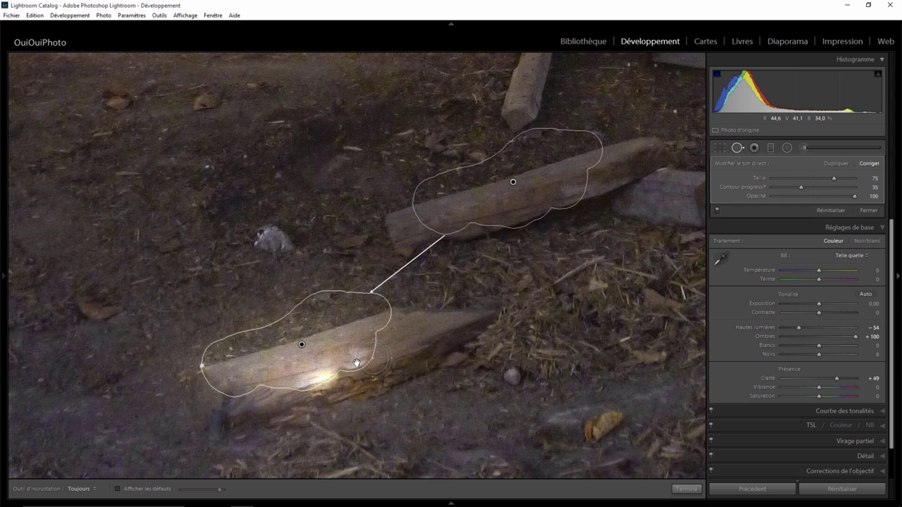
mouse_move(391, 347)
left_mouse_down()
mouse_move(311, 378)
mouse_move(357, 374)
left_mouse_up()
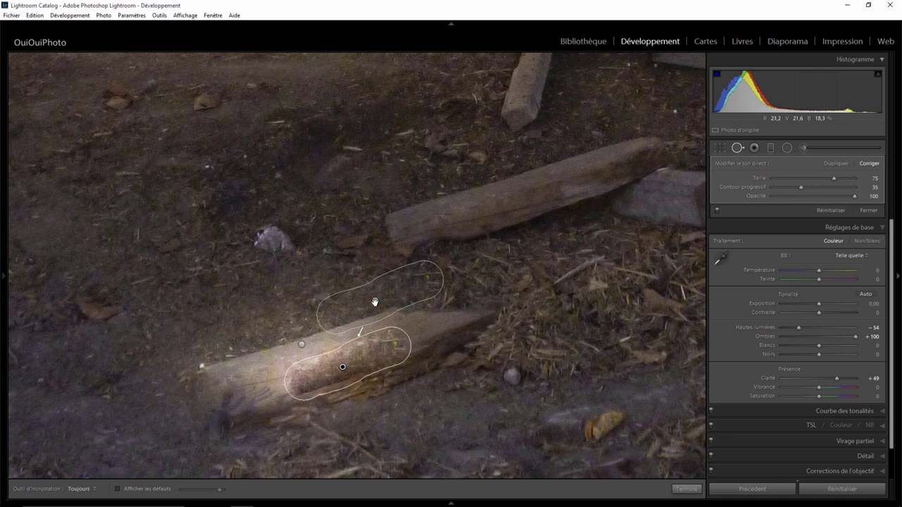
left_click_drag(375, 302, 516, 200)
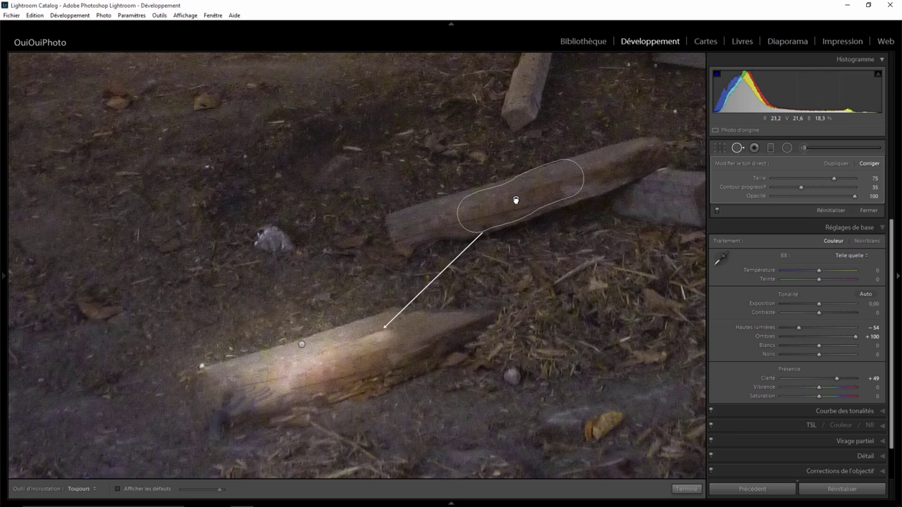
left_click_drag(515, 200, 520, 203)
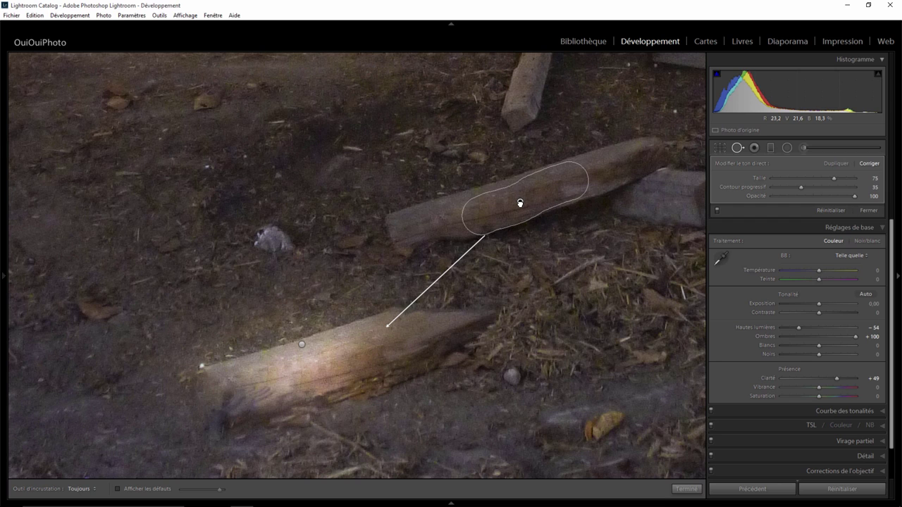
left_click(687, 489)
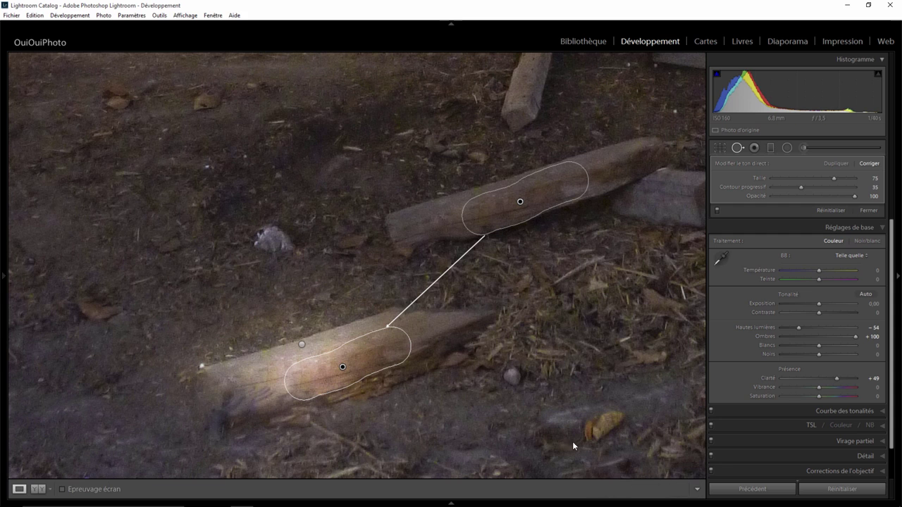
- Zoom in on the lit log and draw a radial filter ellipse over it
left_click(333, 369)
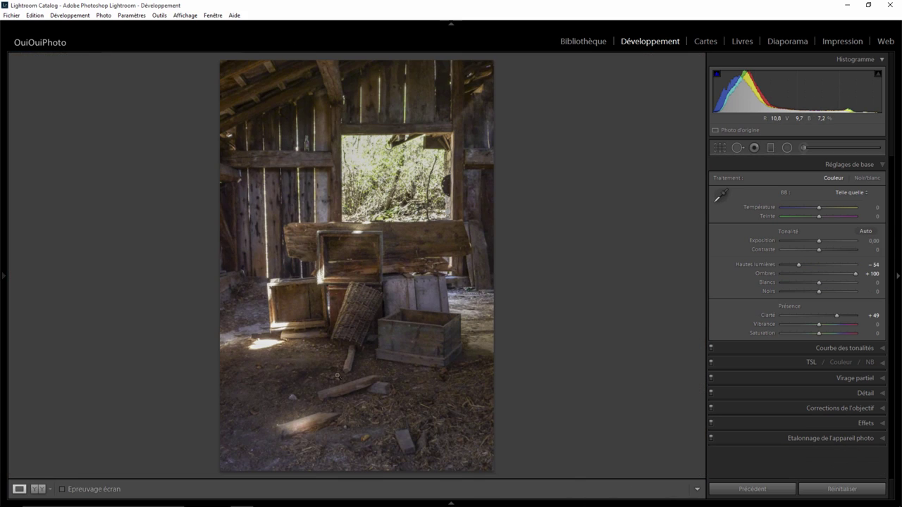
left_click(307, 430)
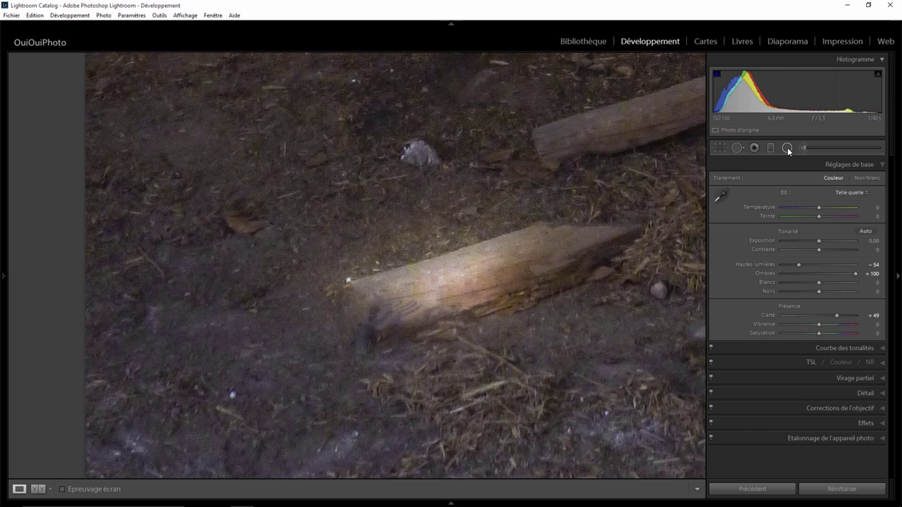
left_click(787, 148)
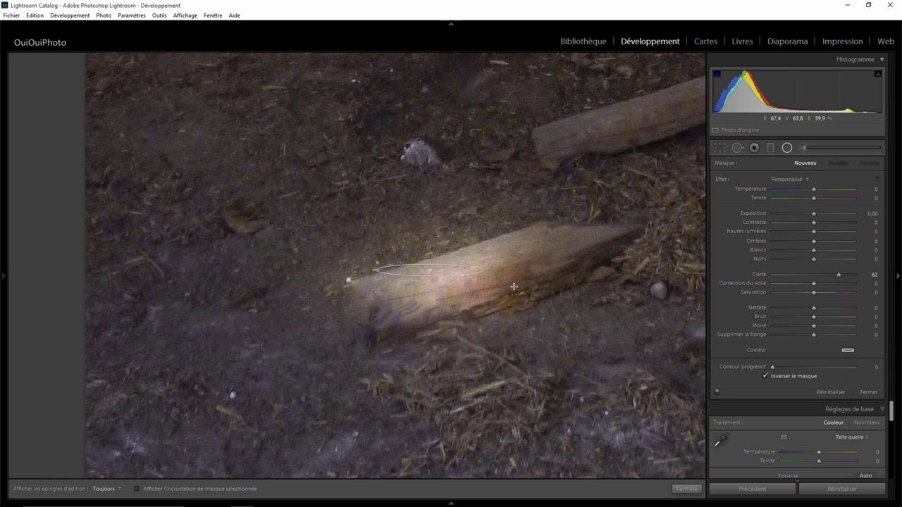
left_click_drag(431, 270, 562, 334)
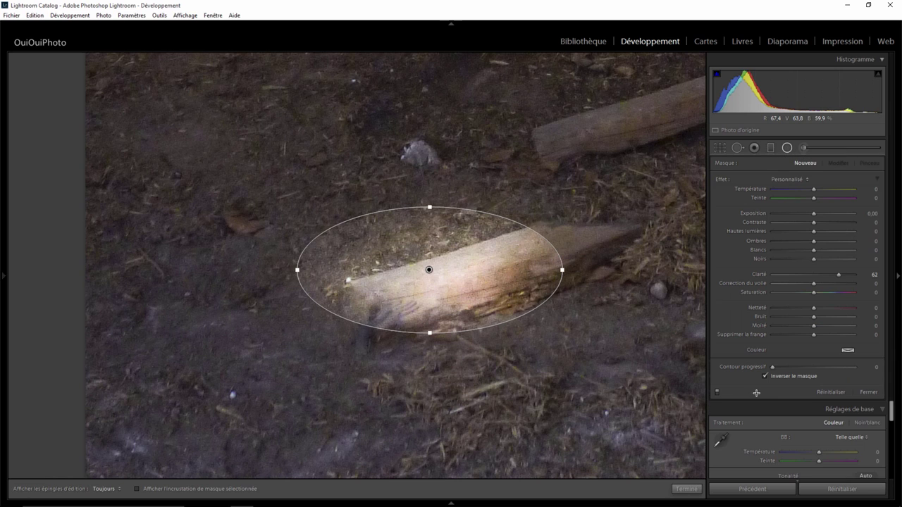
- Set the filter to Feather 46, Clarity 0 and Highlights −70, rotated and centred on the log
left_click_drag(790, 369, 811, 369)
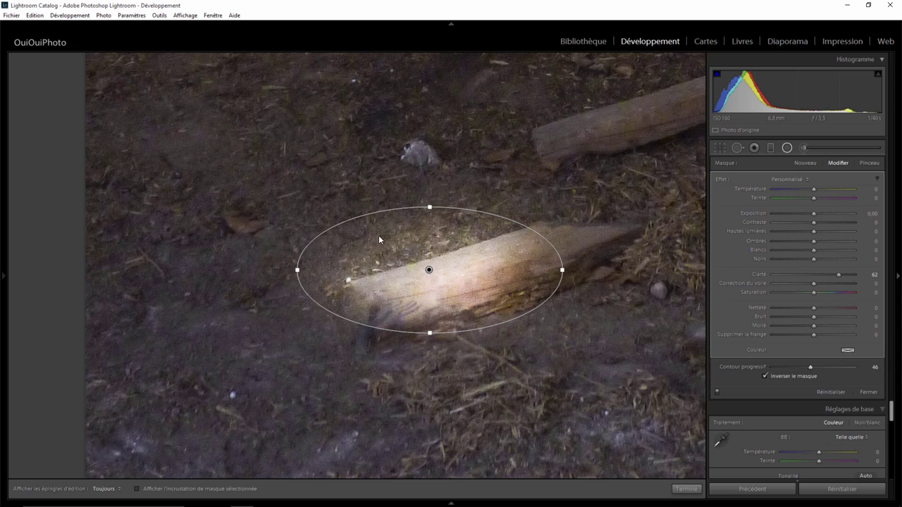
left_click_drag(339, 245, 340, 247)
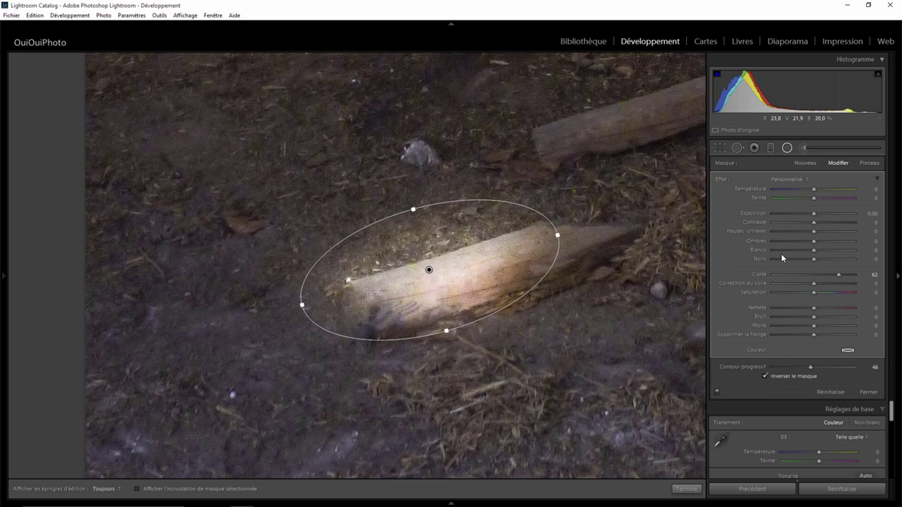
double_click(837, 274)
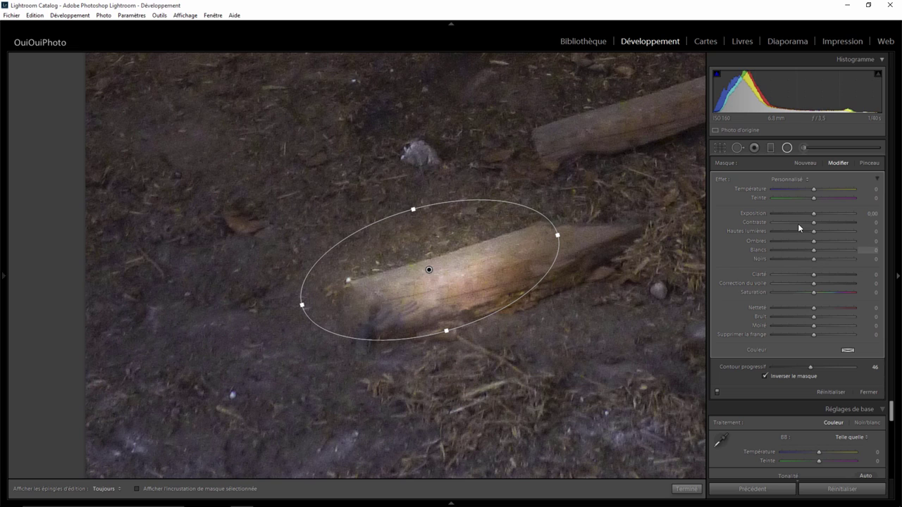
left_click_drag(815, 233, 793, 232)
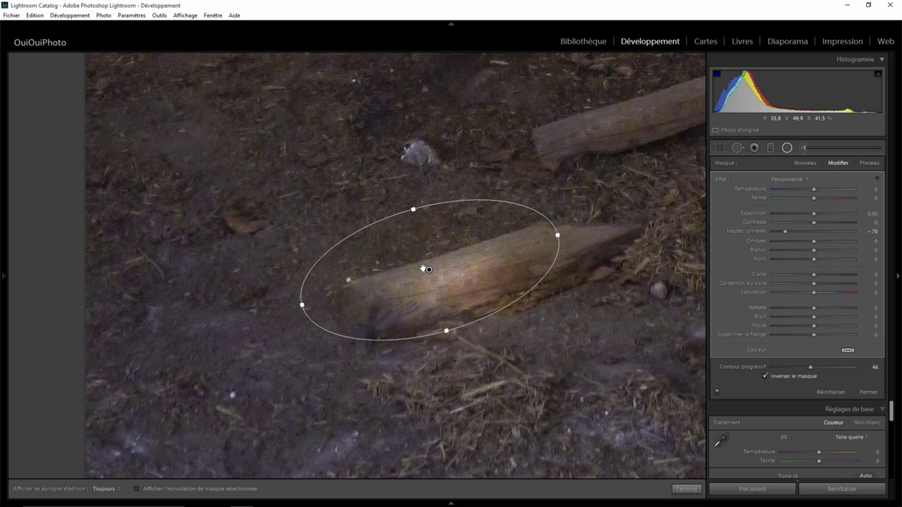
left_click_drag(428, 270, 456, 269)
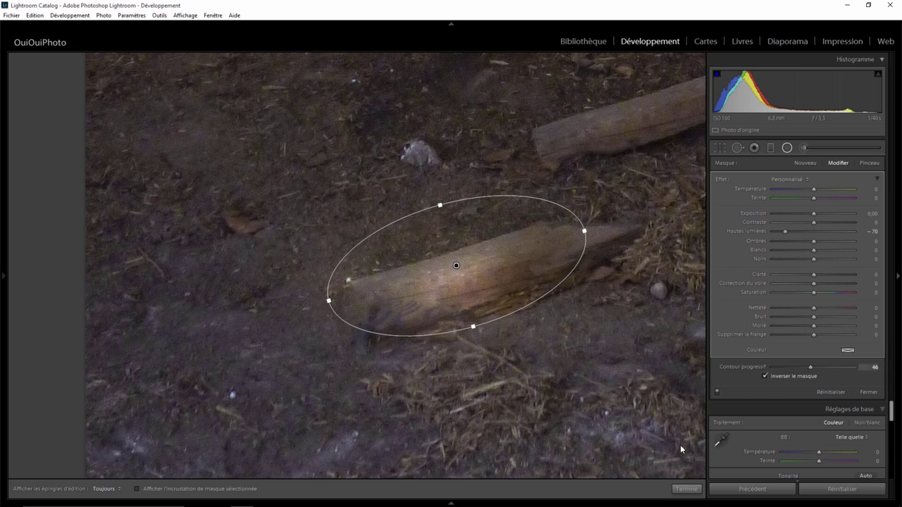
left_click(687, 488)
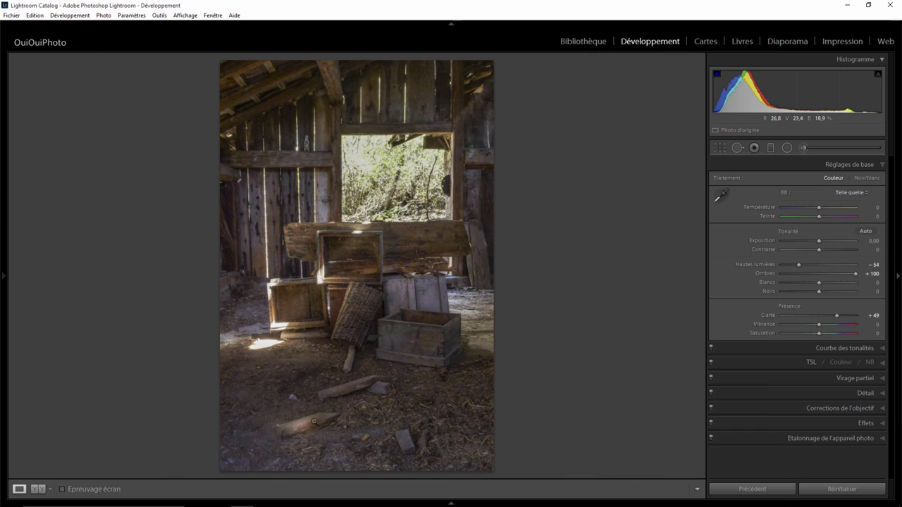
- Add a radial filter over the bottom wood scraps with clarity reset, exposure 0,95 and feather 30
left_click(787, 147)
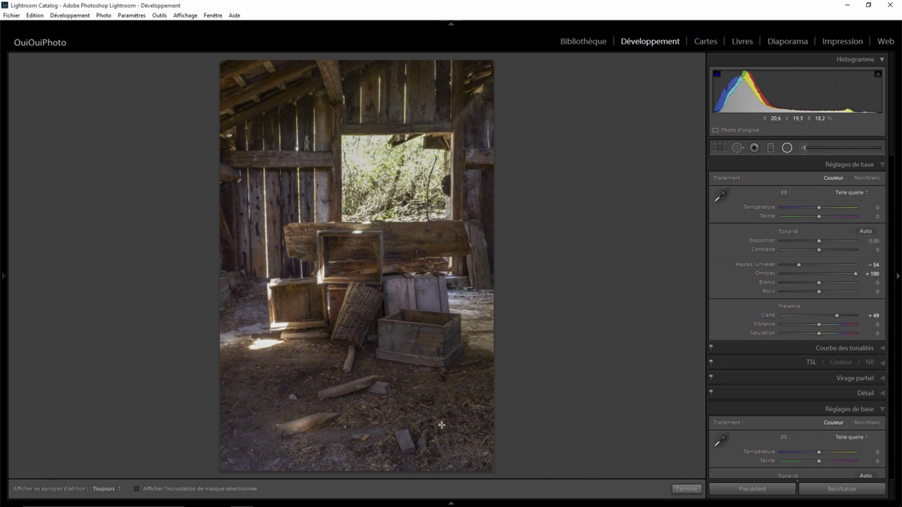
left_click_drag(405, 431, 435, 463)
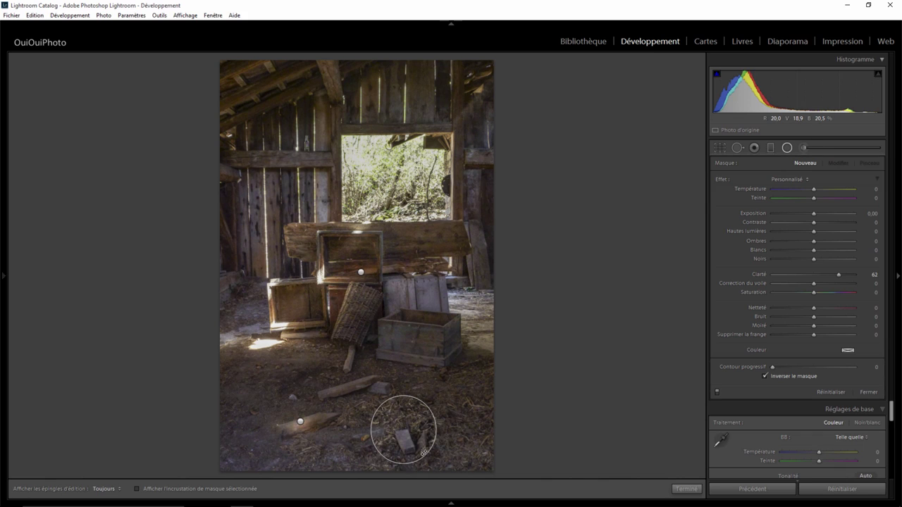
left_click_drag(405, 430, 404, 441)
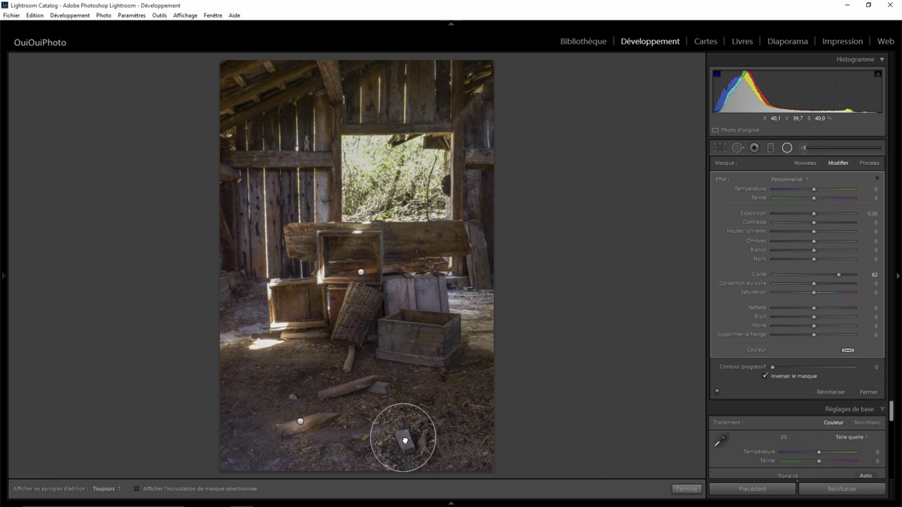
double_click(837, 274)
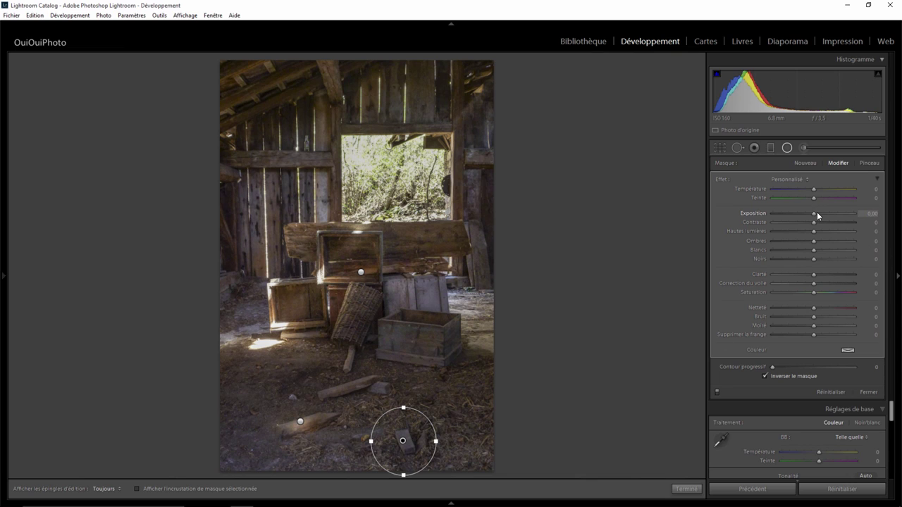
left_click_drag(817, 213, 821, 213)
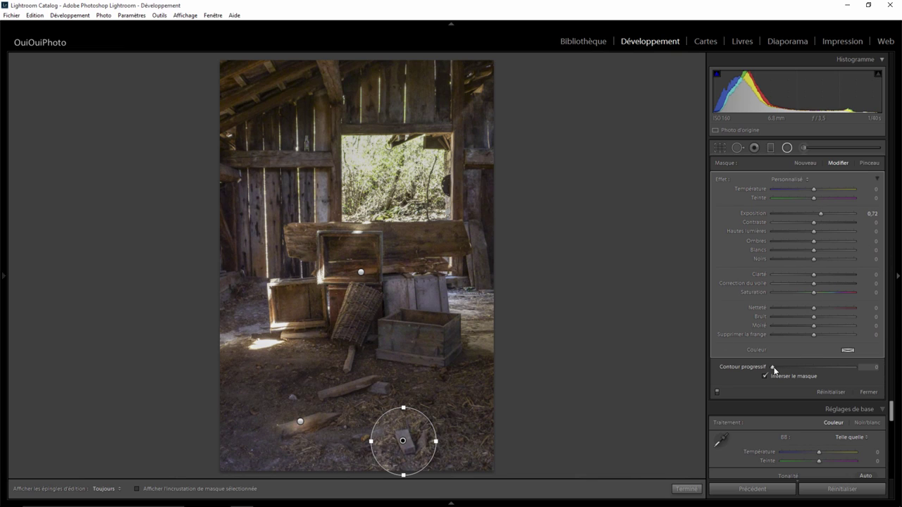
left_click_drag(787, 365, 799, 363)
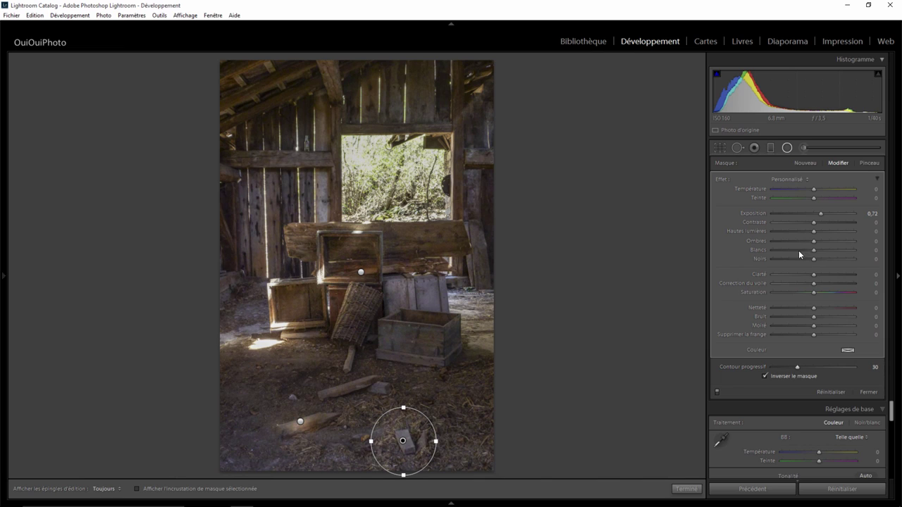
left_click_drag(820, 213, 822, 212)
- Duplicate the bottom filter onto the floor plank and slightly lower its exposure
right_click(403, 442)
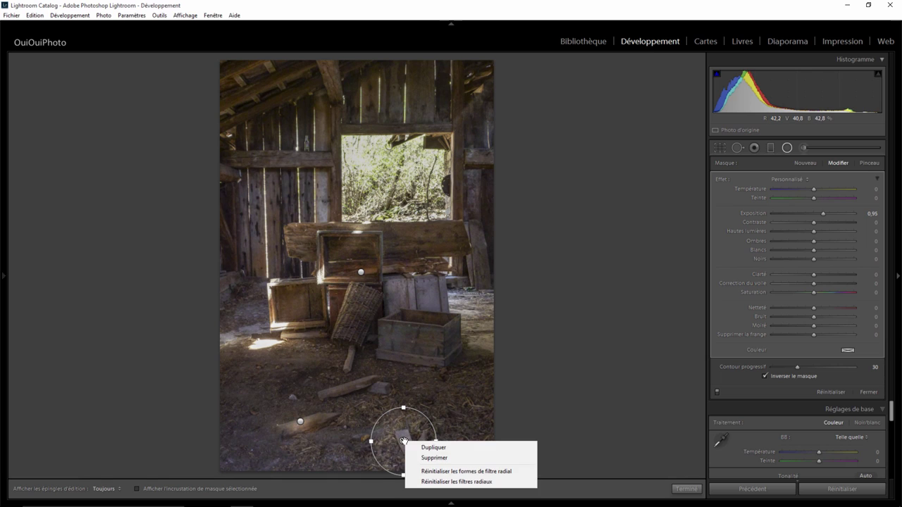
left_click(431, 448)
mouse_move(403, 441)
left_mouse_down()
mouse_move(351, 389)
mouse_move(420, 390)
left_mouse_up()
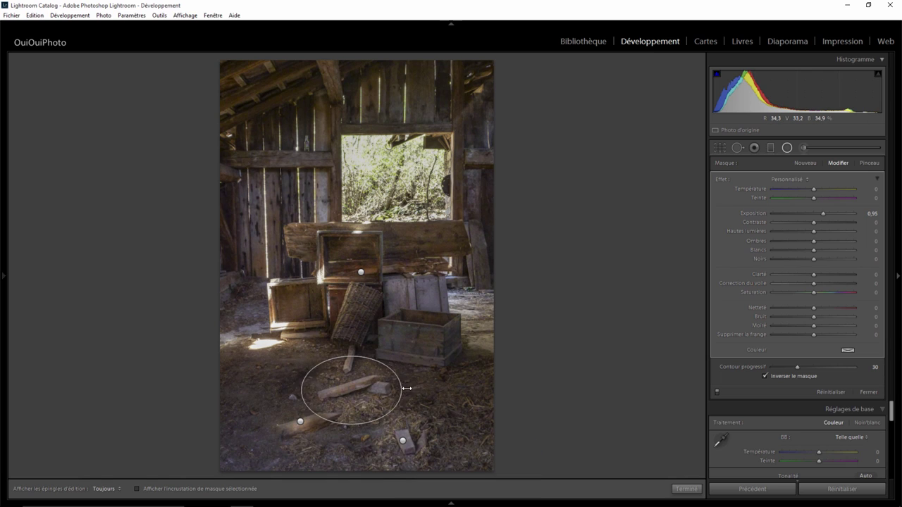
left_click_drag(351, 391, 357, 385)
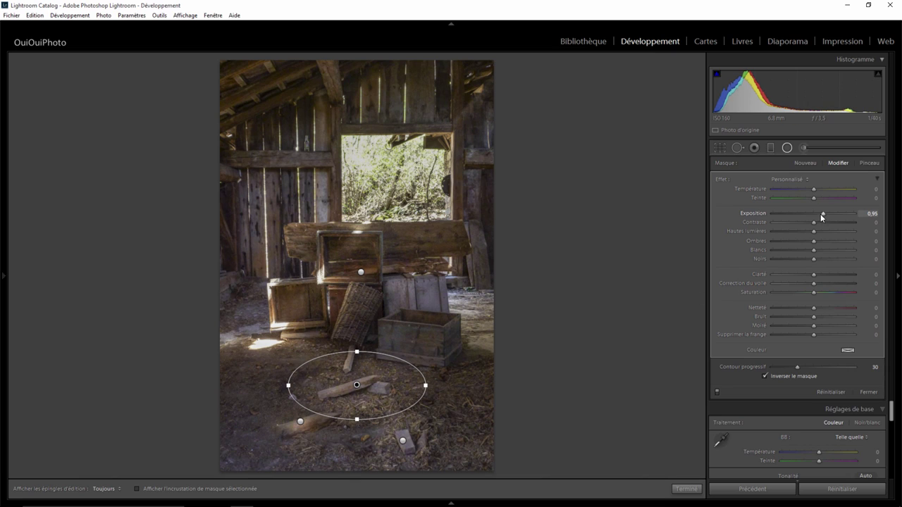
left_click_drag(823, 214, 821, 213)
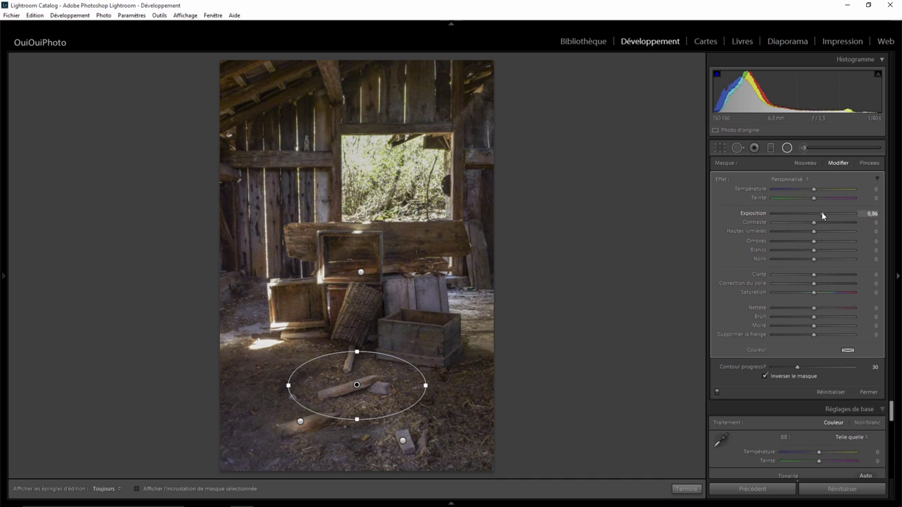
- Duplicate the plank filter onto the front crate, enlarged, with clarity 63 and feather 55
right_click(357, 385)
left_click(380, 386)
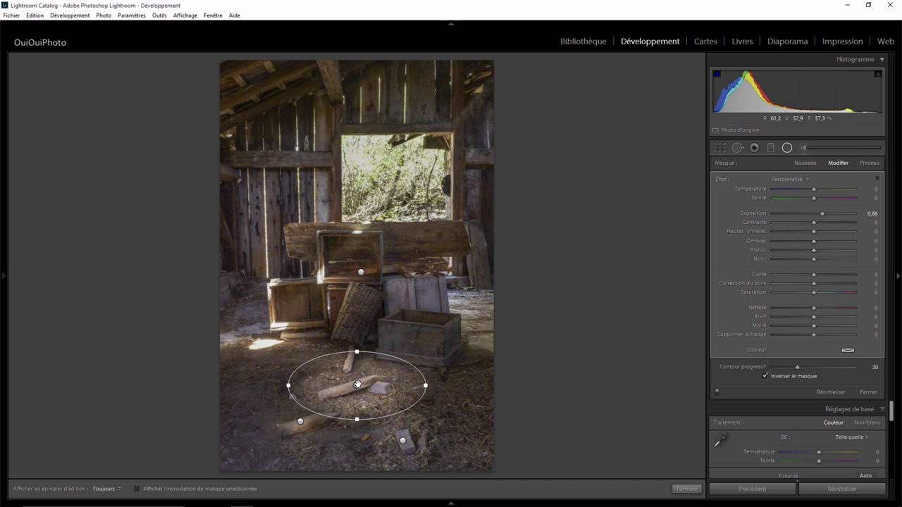
left_click_drag(357, 385, 415, 339)
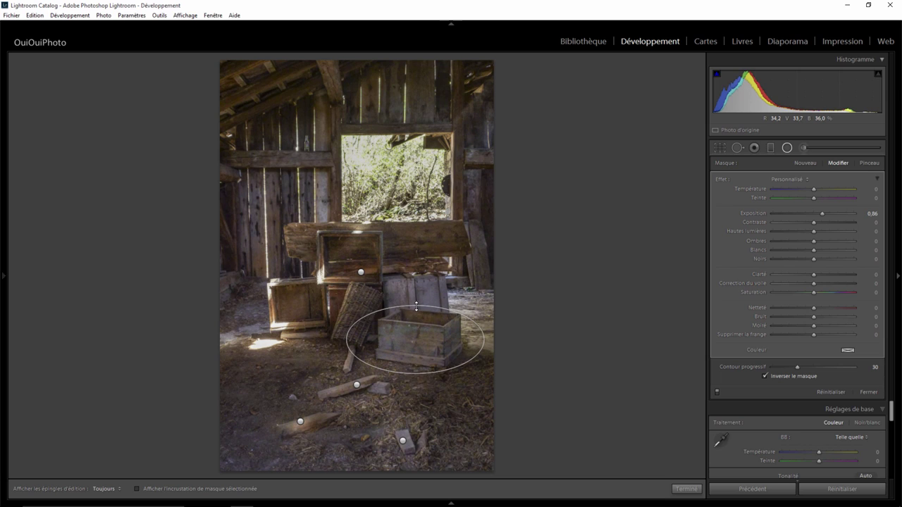
left_click_drag(416, 305, 417, 296)
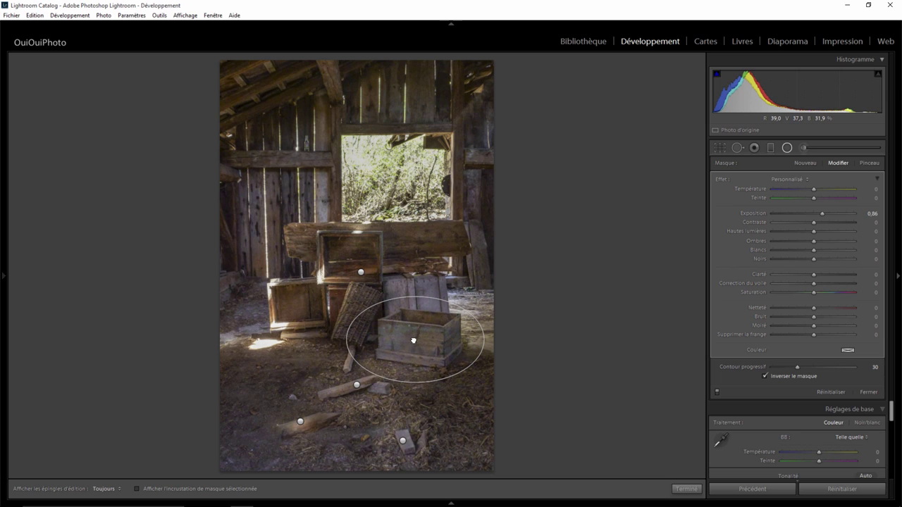
left_click_drag(414, 340, 417, 336)
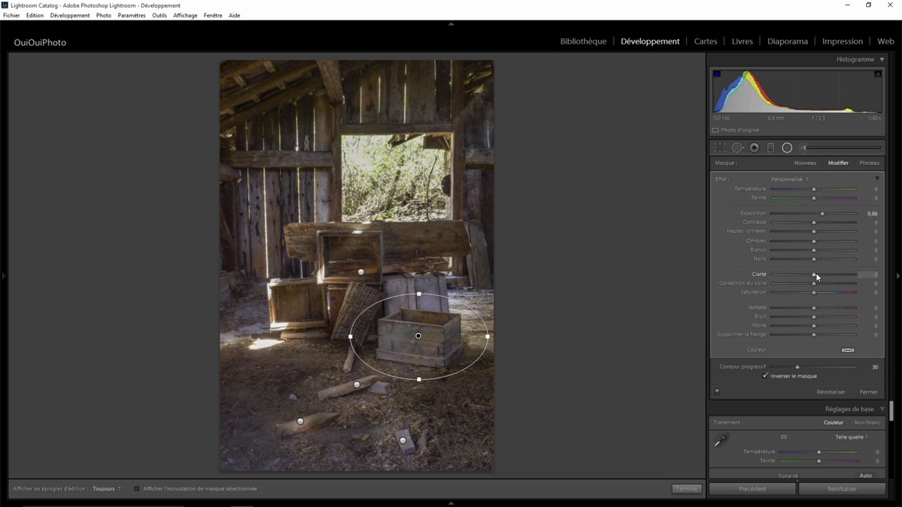
left_click_drag(814, 274, 841, 272)
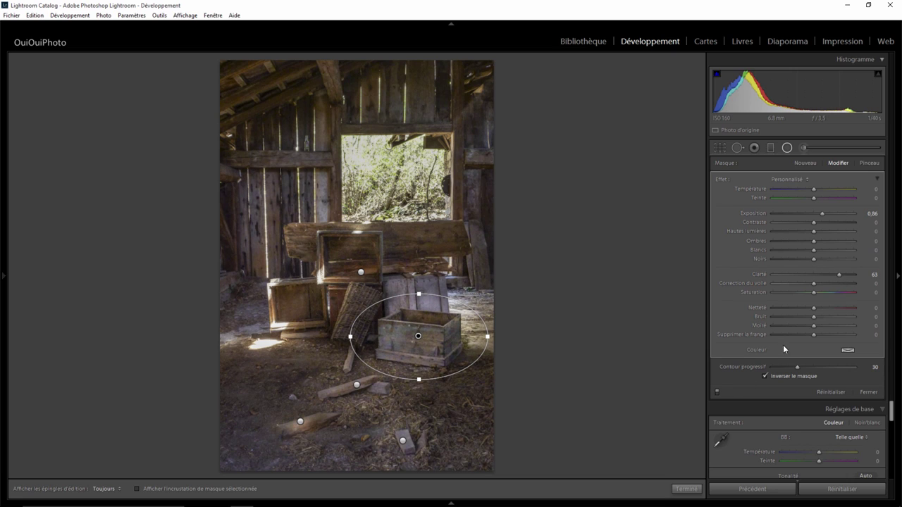
mouse_move(798, 367)
left_mouse_down()
mouse_move(822, 368)
mouse_move(803, 368)
left_mouse_up()
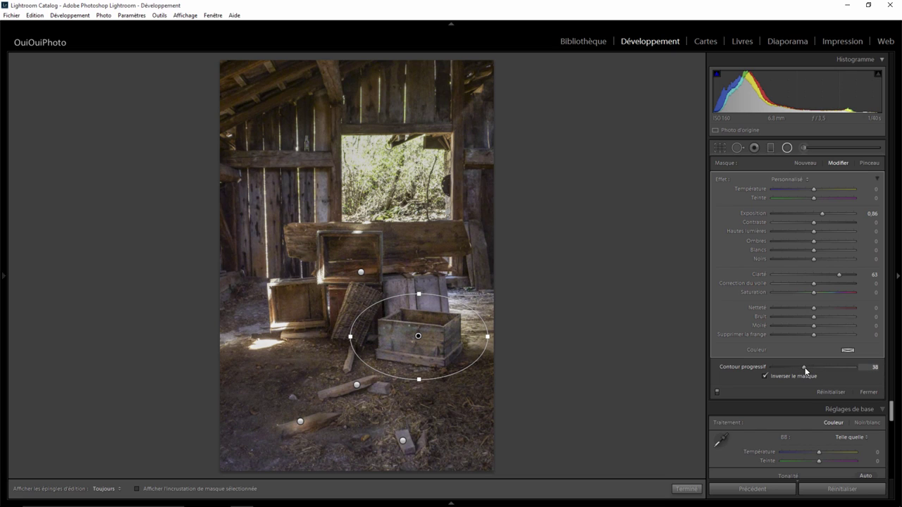
- Zoom to 1:1 on the bright foreground log and draw a new radial filter over it
left_click(692, 488)
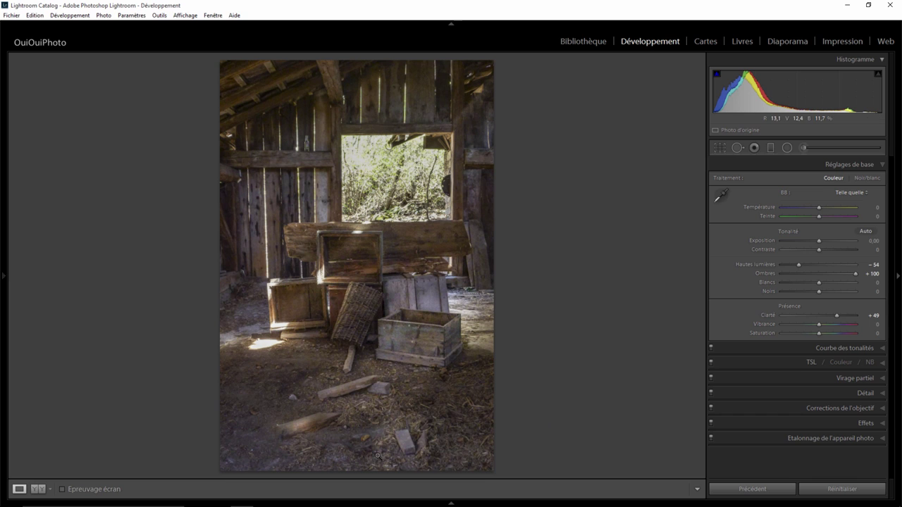
left_click(303, 430)
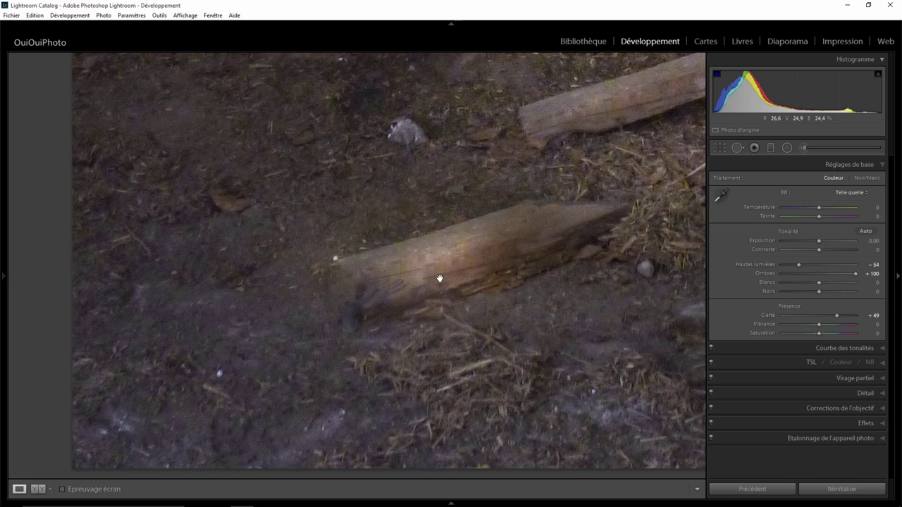
left_click(787, 148)
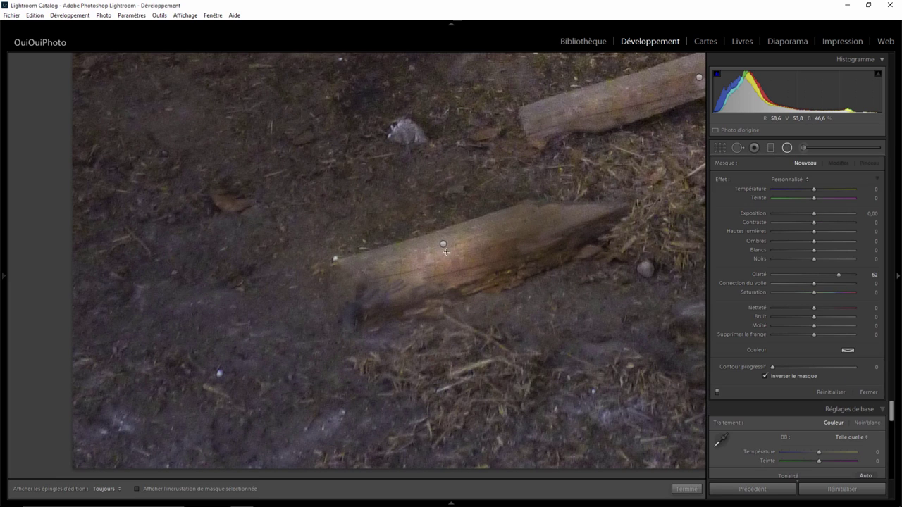
left_click_drag(443, 246, 530, 290)
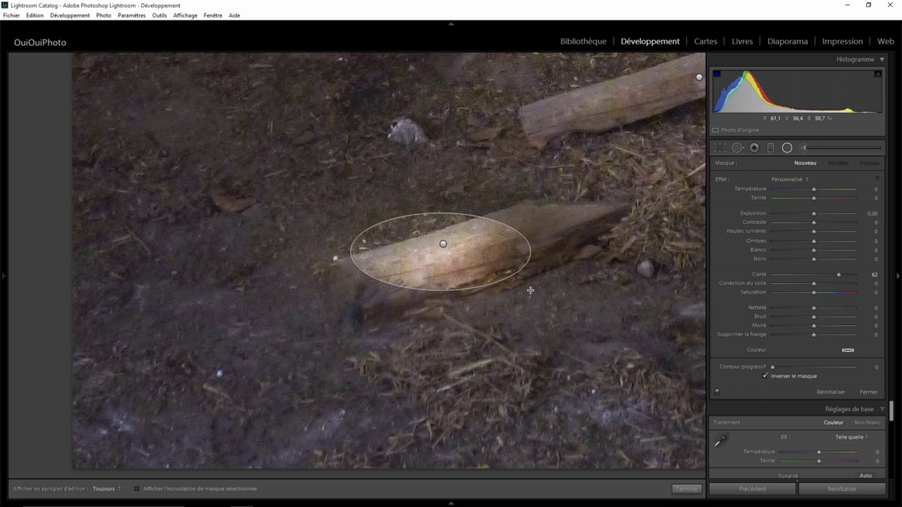
- Reset the log filter's clarity, set exposure −0,72 and feather 57, and angle it along the log
double_click(840, 274)
left_click_drag(773, 366, 819, 367)
left_click_drag(815, 213, 809, 215)
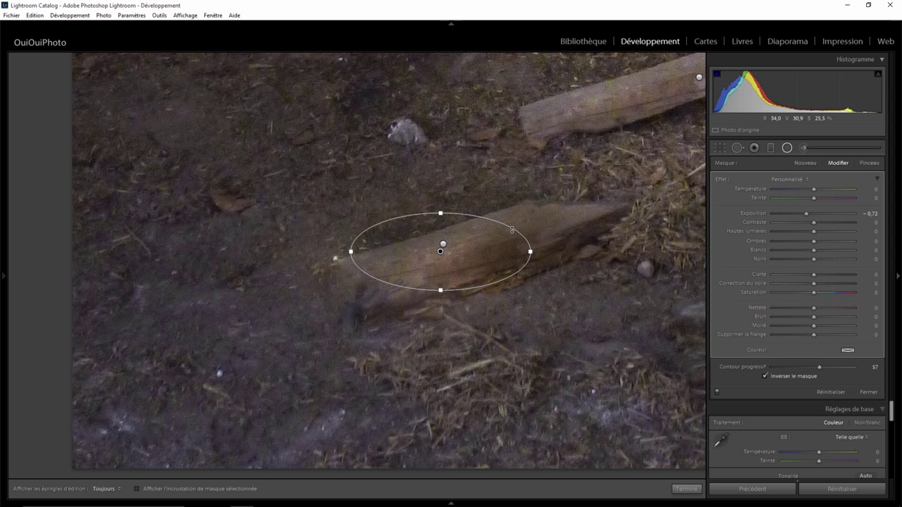
left_click_drag(511, 230, 504, 209)
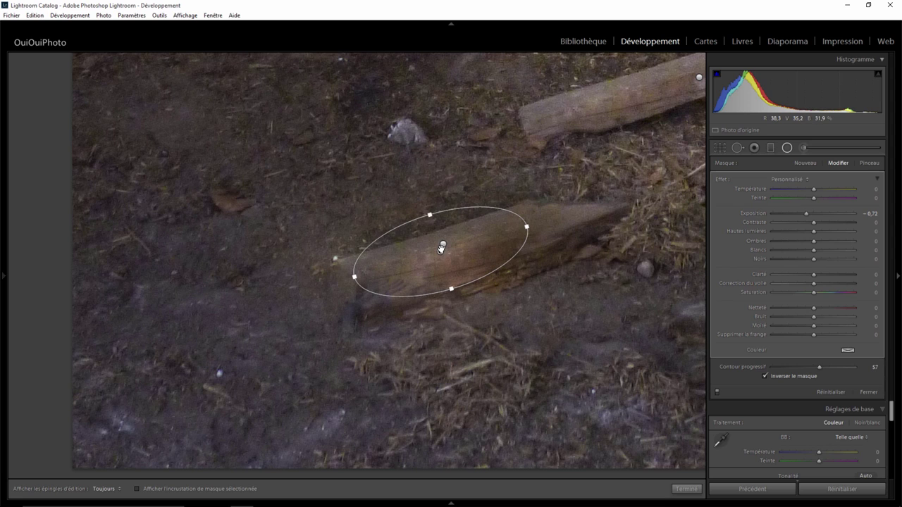
left_click_drag(450, 260, 460, 267)
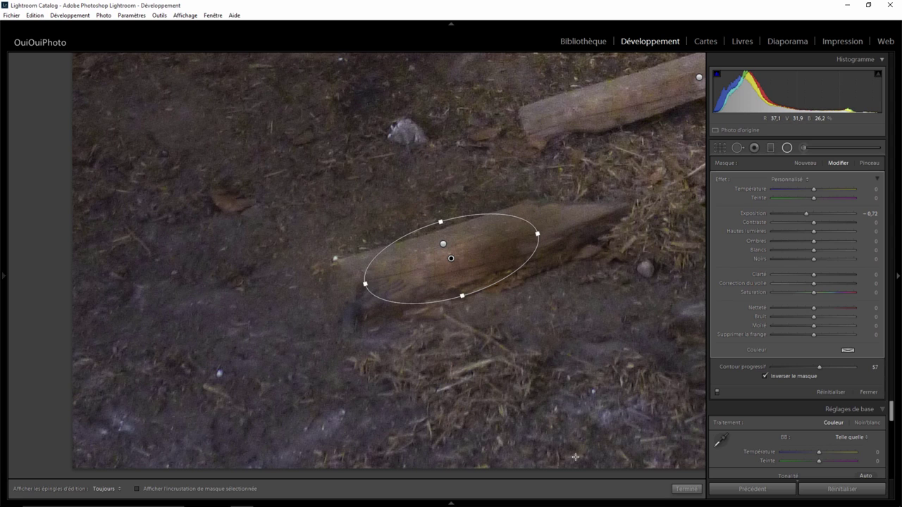
left_click(682, 491)
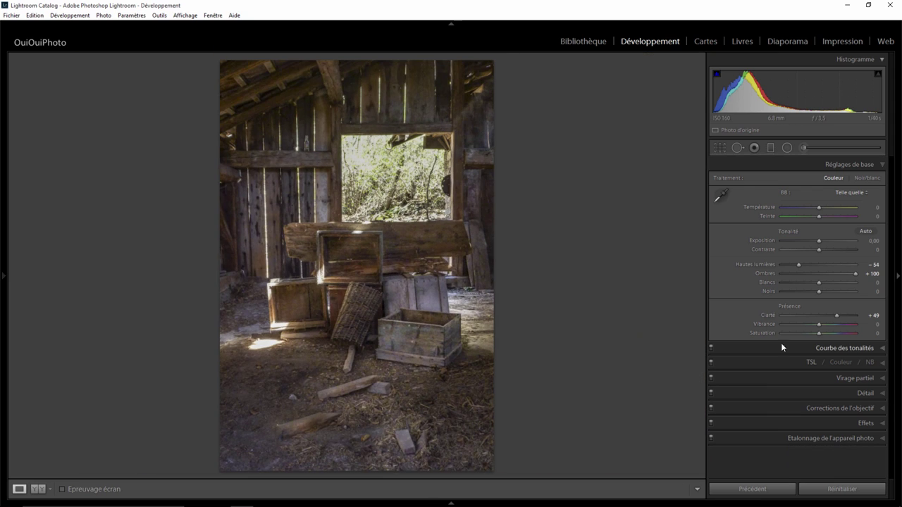
- Apply a post-crop vignette with amount −27 from the Effects panel
left_click(883, 423)
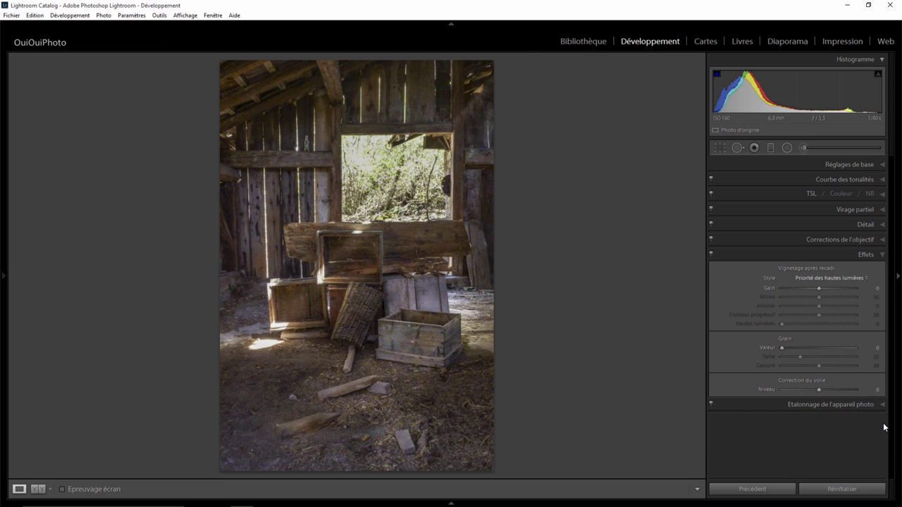
left_click_drag(818, 288, 807, 289)
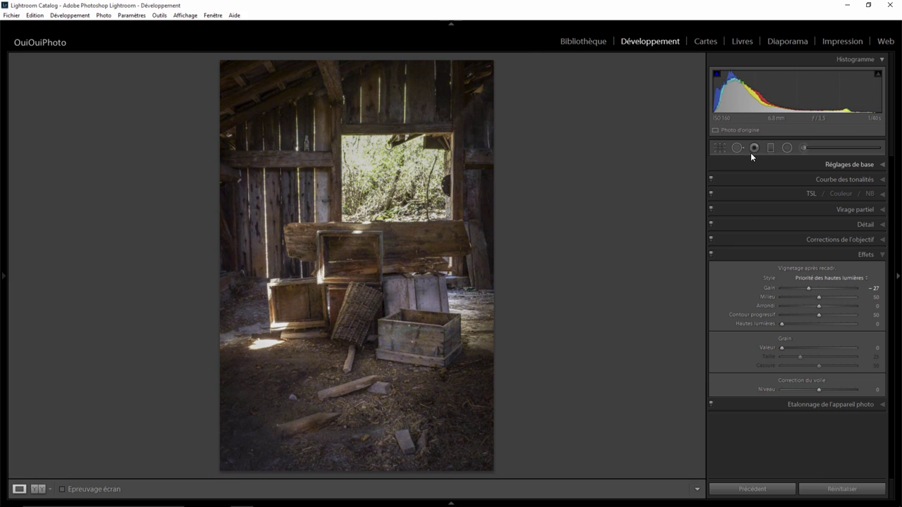
- Stretch the bottom floor radial filter into a wider ellipse with feather 45
left_click(787, 147)
left_click(403, 441)
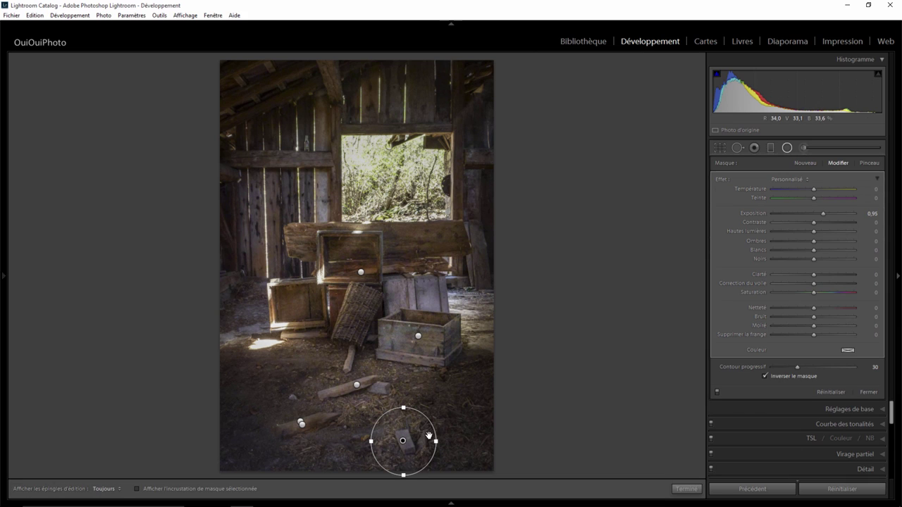
left_click_drag(435, 441, 462, 440)
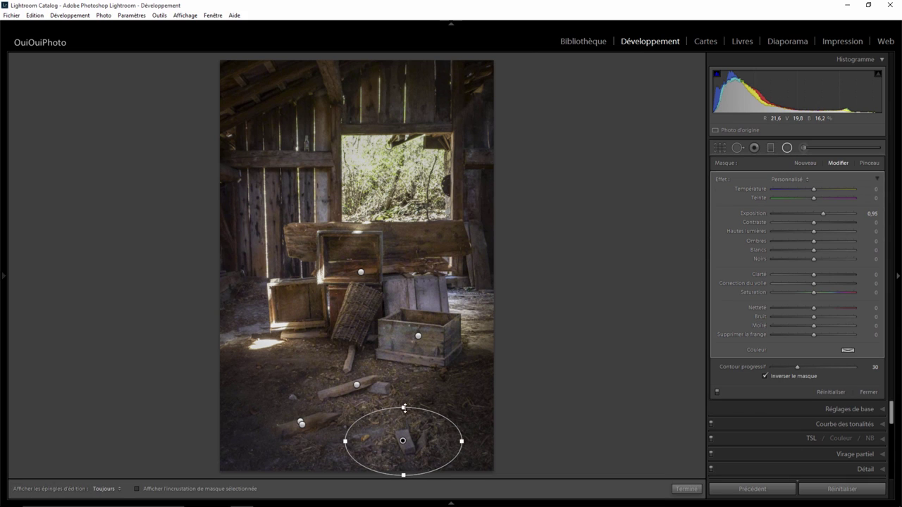
left_click_drag(403, 408, 406, 404)
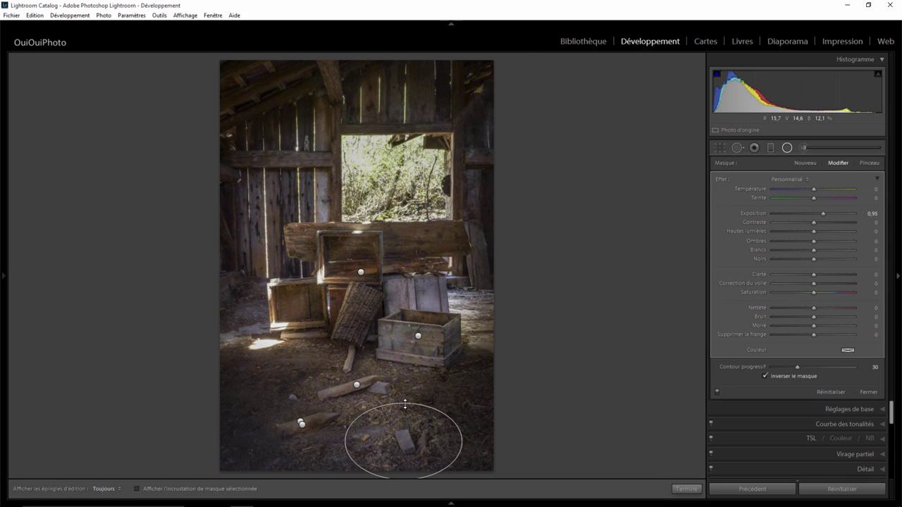
left_click(809, 367)
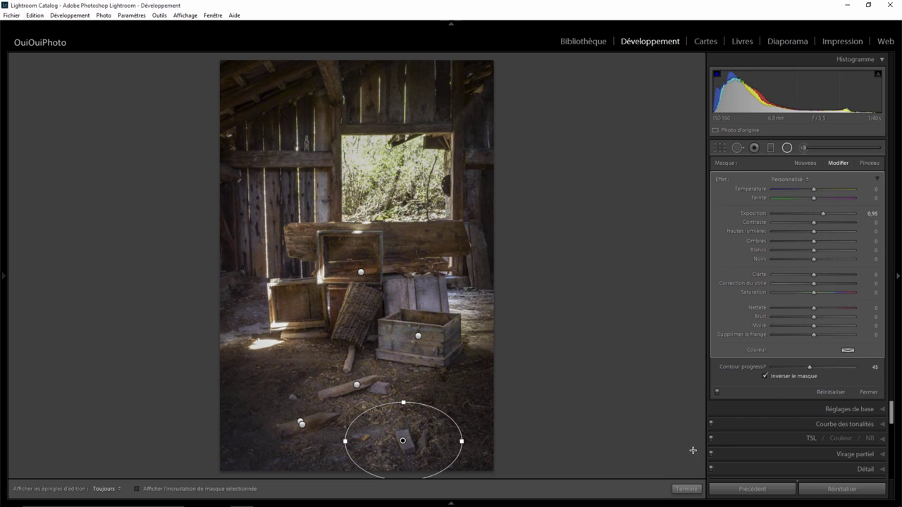
left_click(685, 489)
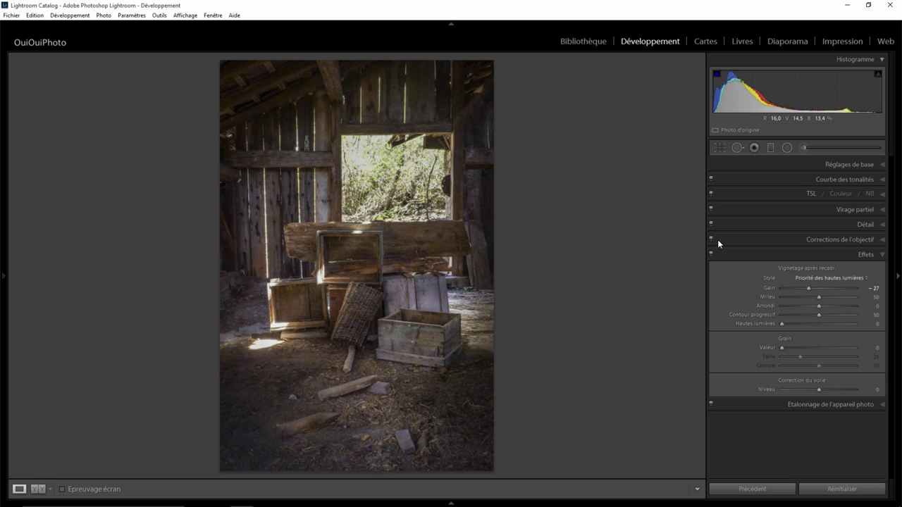
- Add a radial filter over the window with feather 65, clarity −80 and highlights −9
left_click(787, 147)
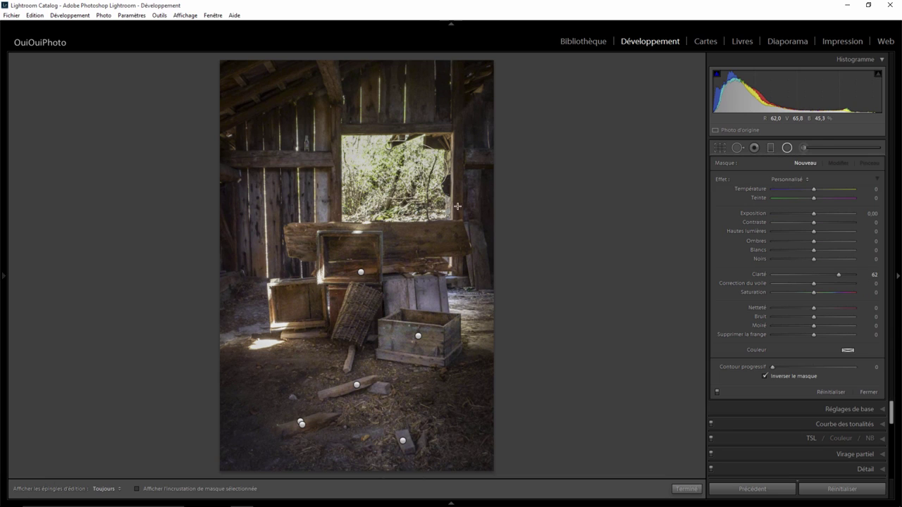
left_click_drag(399, 170, 499, 231)
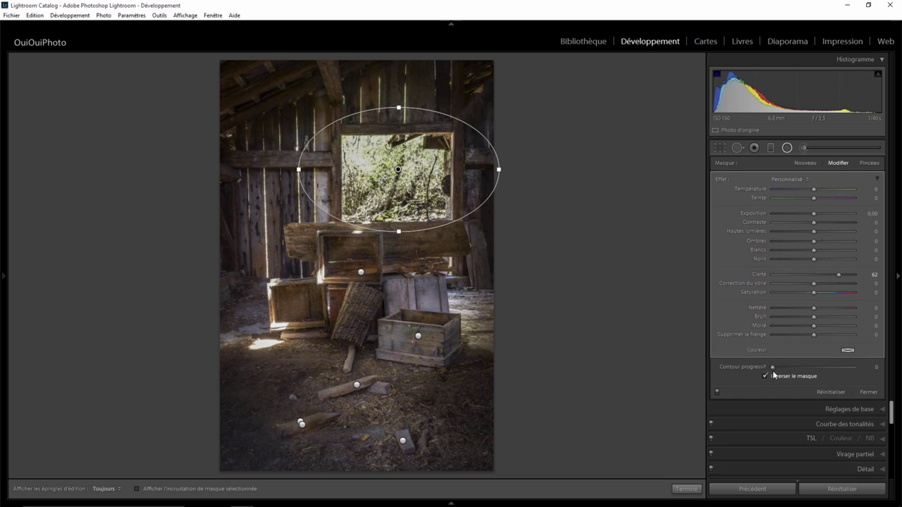
left_click_drag(772, 367, 826, 367)
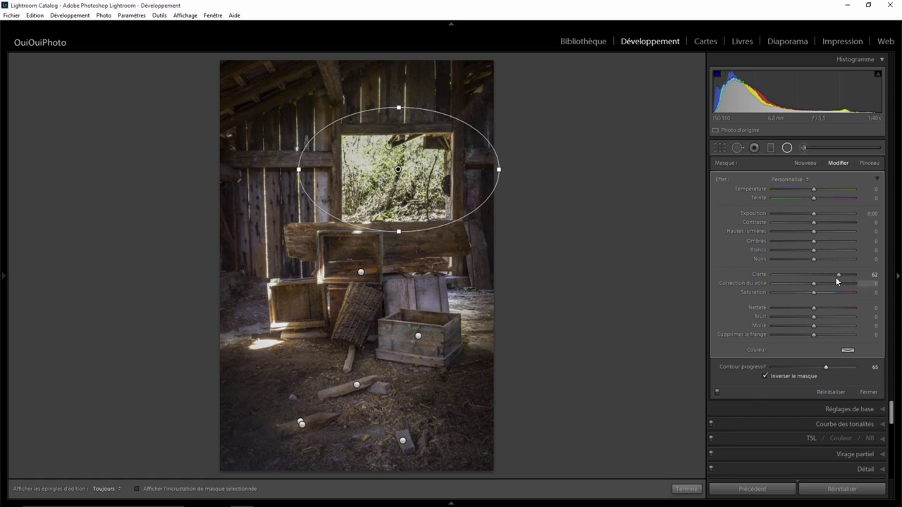
mouse_move(837, 274)
left_mouse_down()
mouse_move(771, 274)
mouse_move(785, 279)
left_mouse_up()
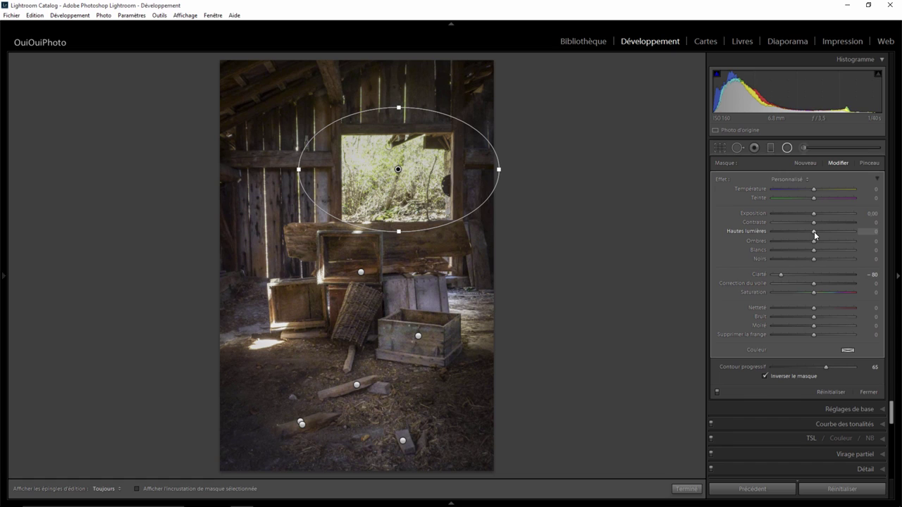
left_click_drag(814, 231, 811, 231)
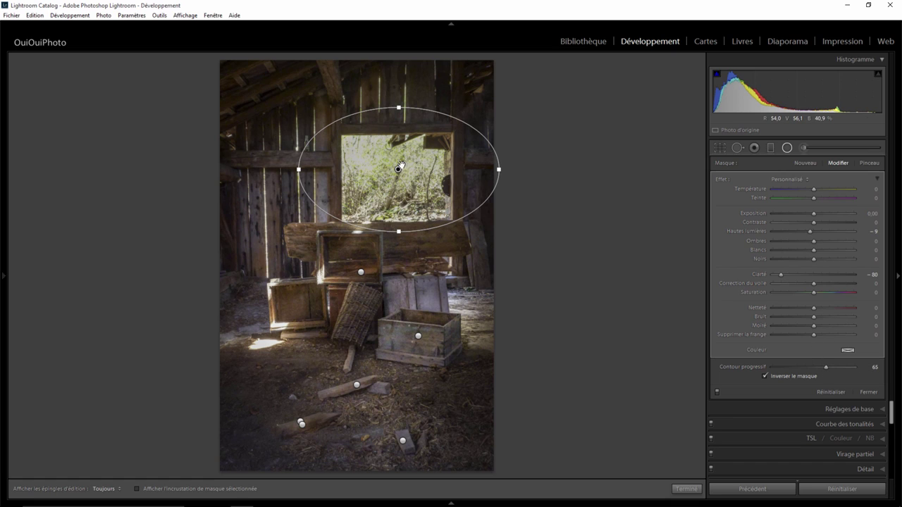
left_click_drag(398, 169, 402, 173)
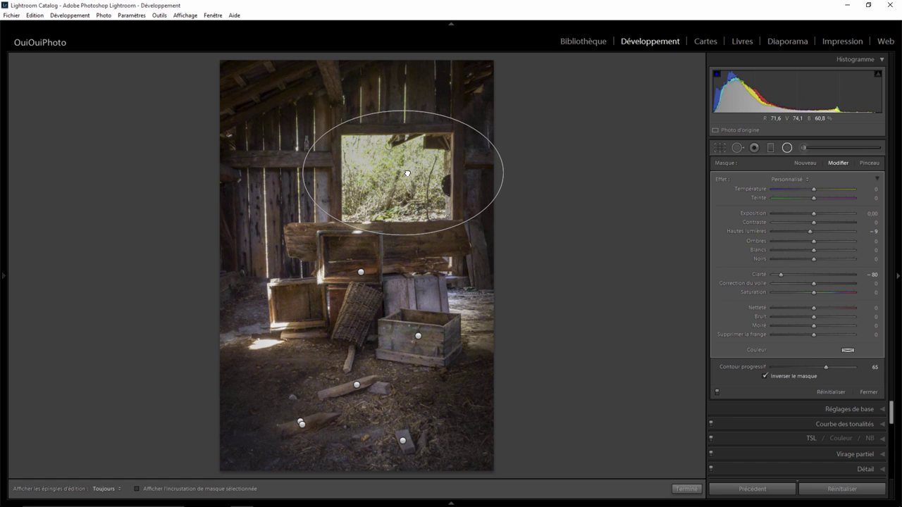
left_click(687, 489)
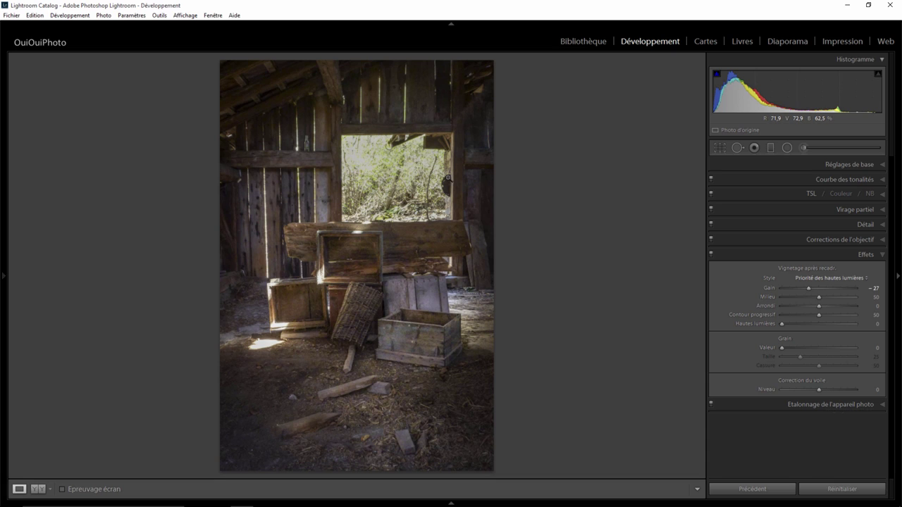
left_click(362, 160)
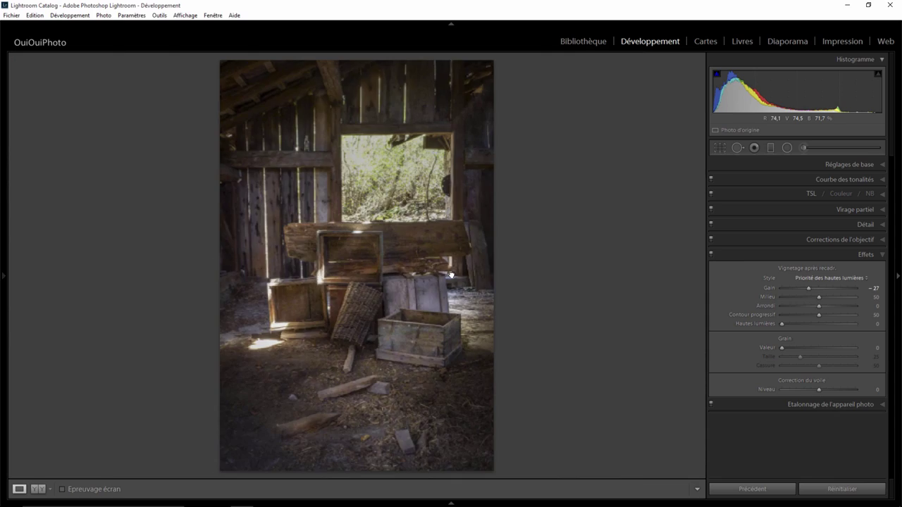
left_click(453, 275)
left_click(366, 166)
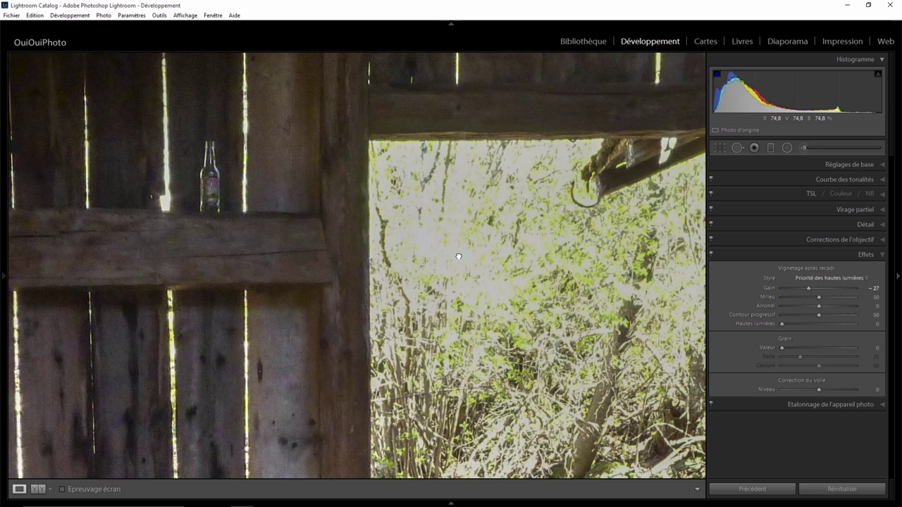
left_click(458, 256)
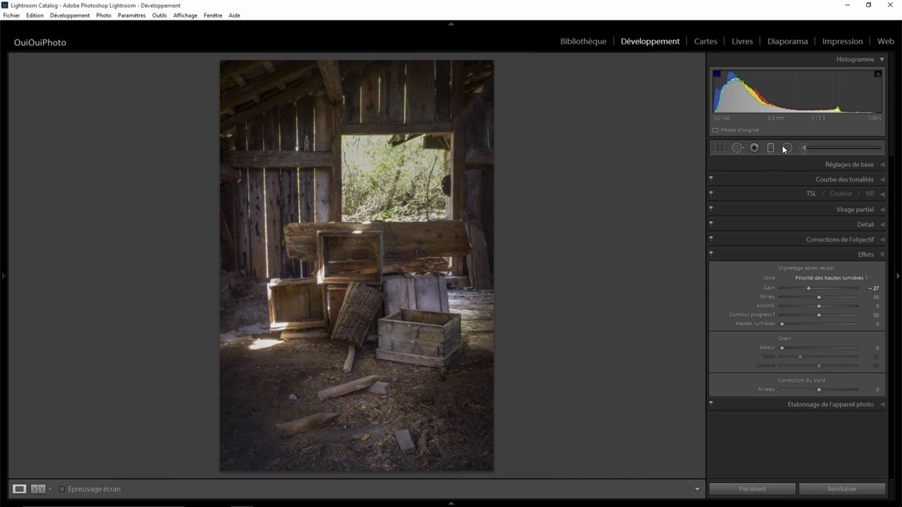
- Draw a large radial filter around the central crates with clarity 36
left_click(787, 147)
left_click_drag(360, 274, 528, 409)
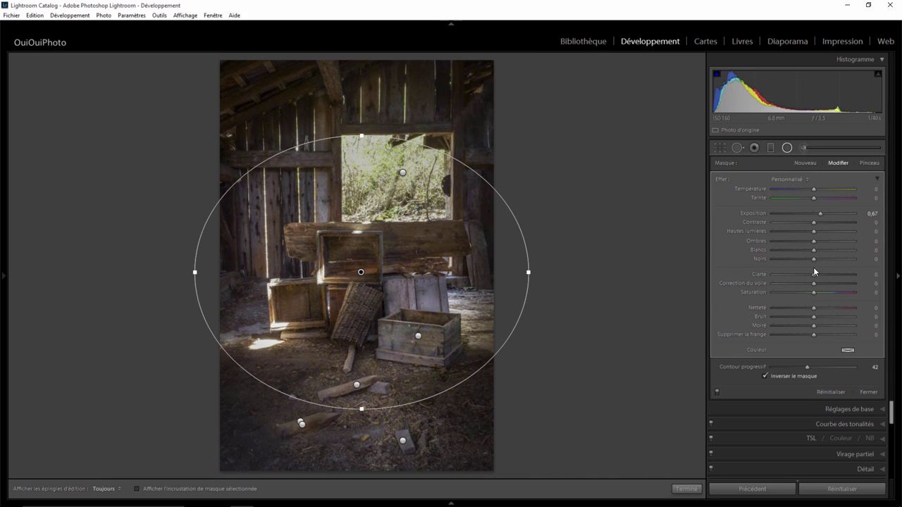
left_click_drag(813, 274, 827, 274)
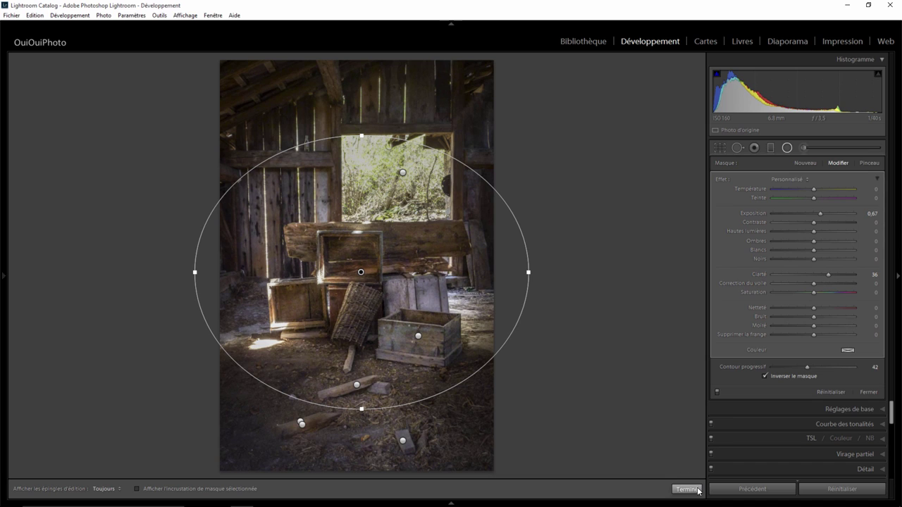
left_click(686, 488)
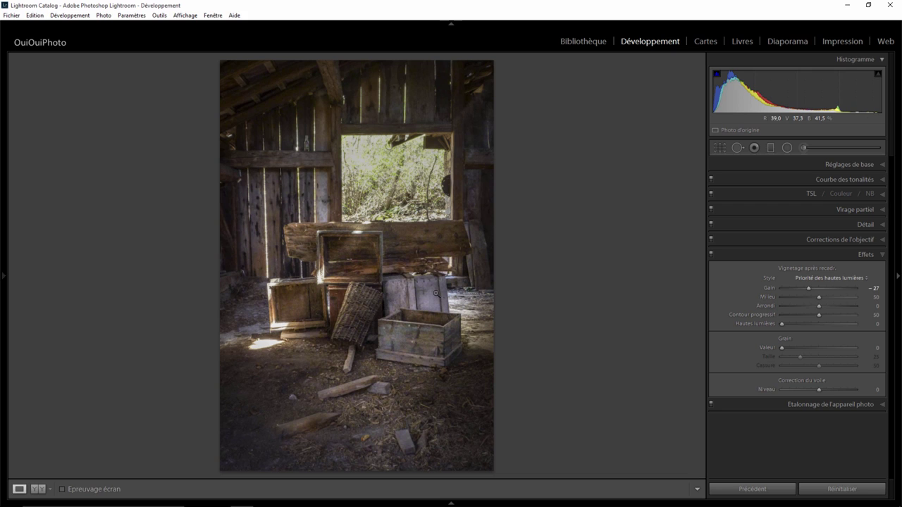
key("backslash")
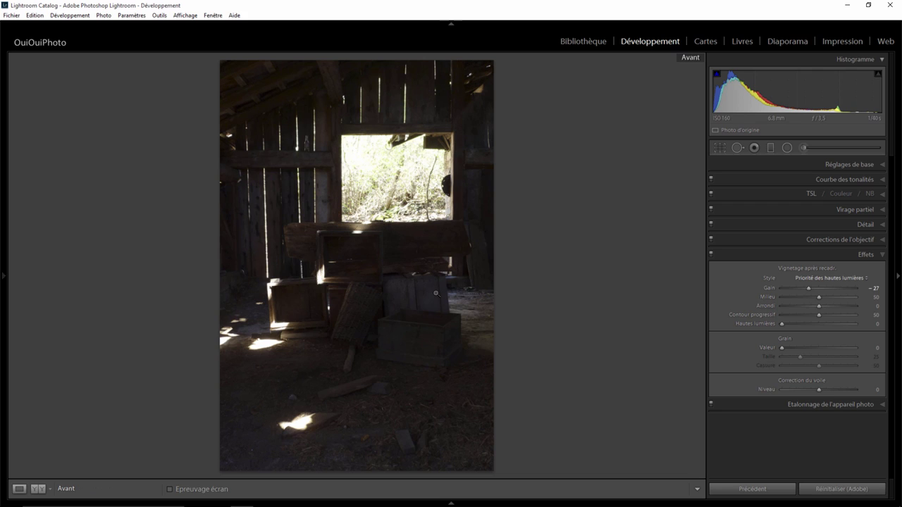
key("backslash")
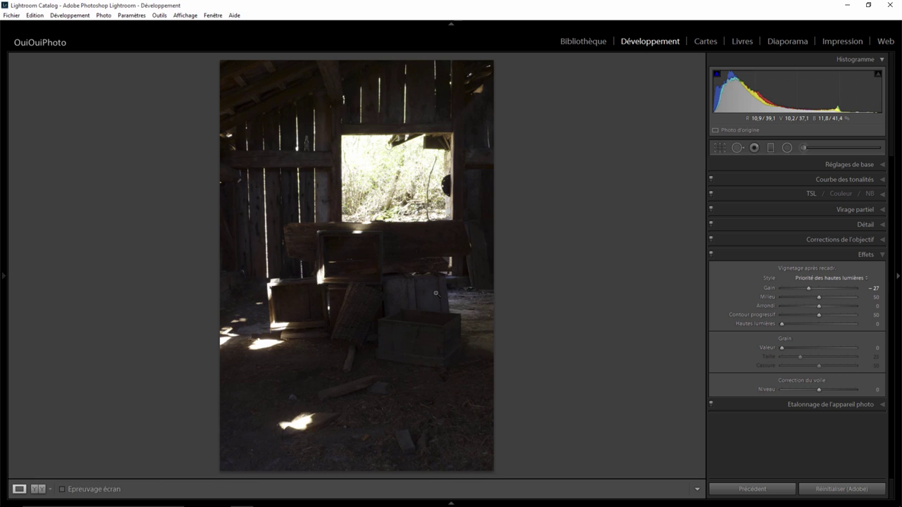
key("backslash")
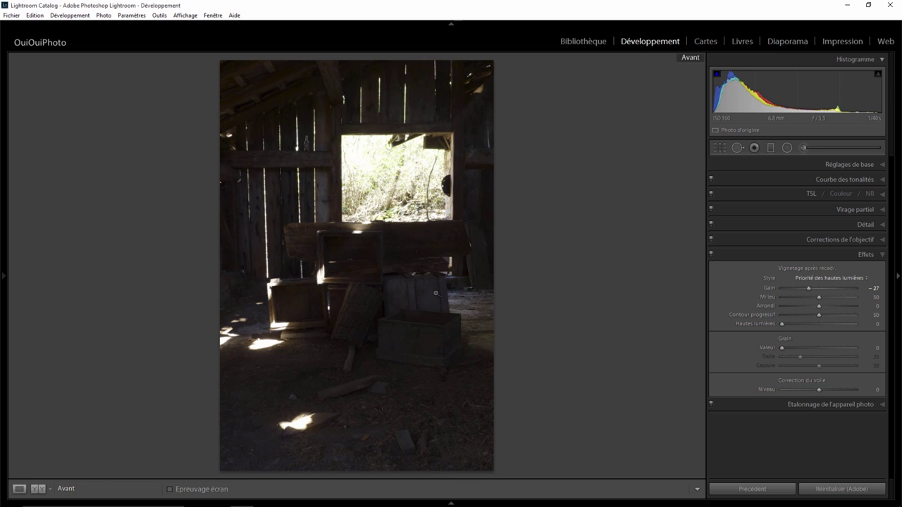
key("backslash")
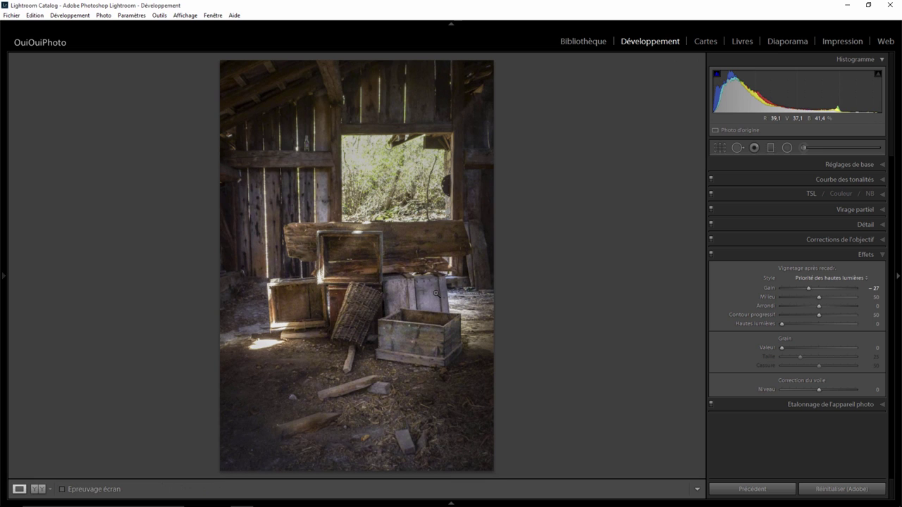
key("backslash")
key("backslash")
key("backslash")
key("backslash")
key("backslash")
key("backslash")
key("backslash")
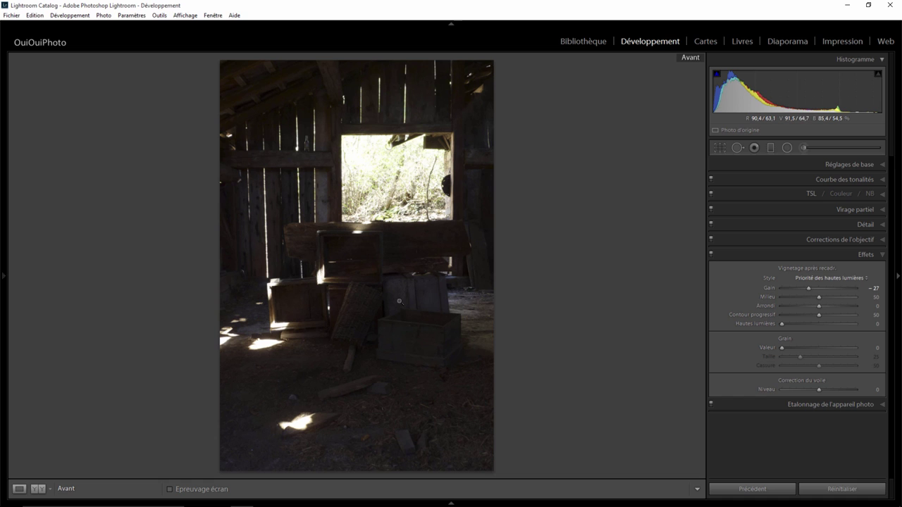
key("backslash")
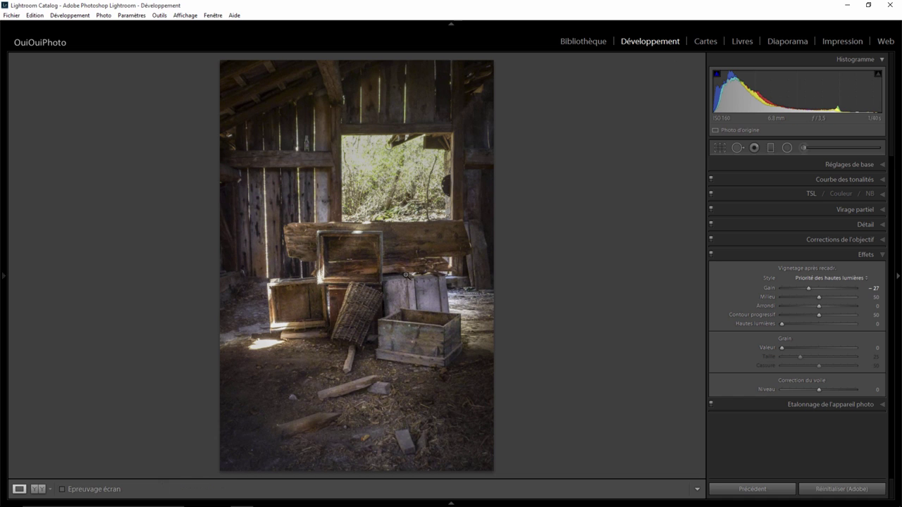
left_click(379, 261)
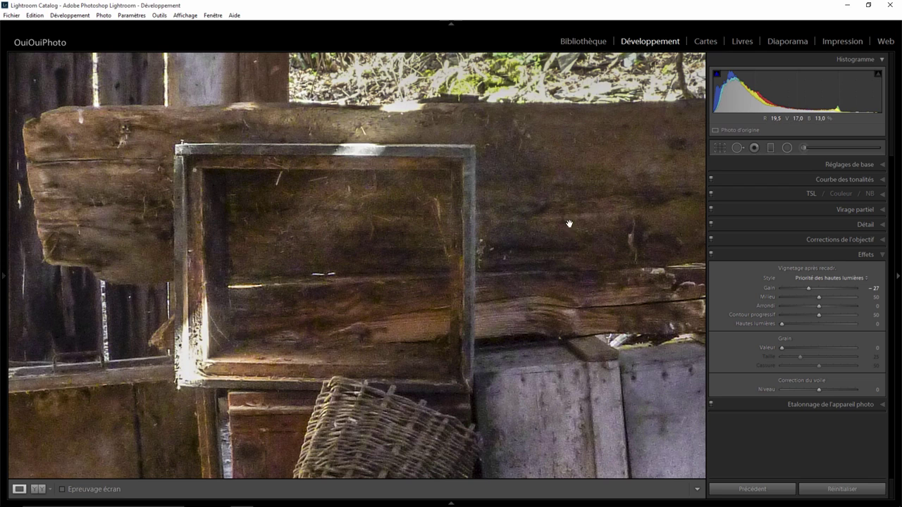
left_click(366, 275)
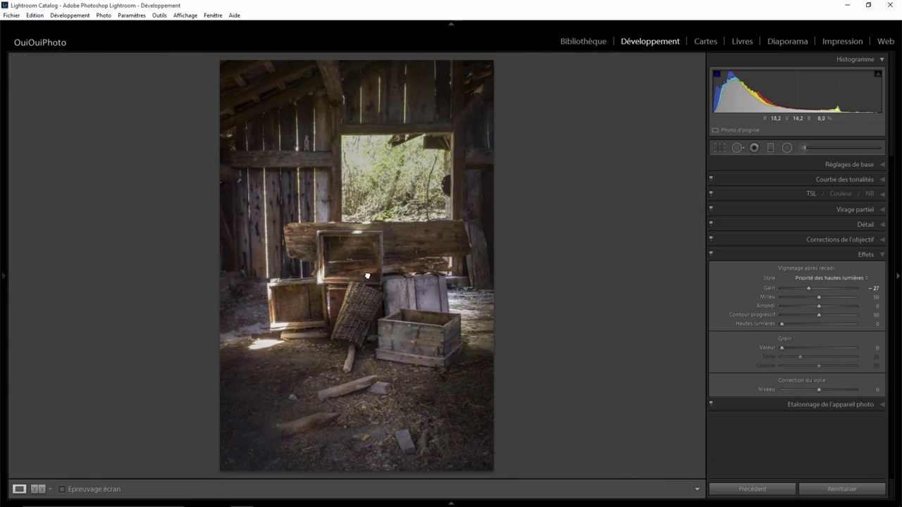
left_click(406, 257)
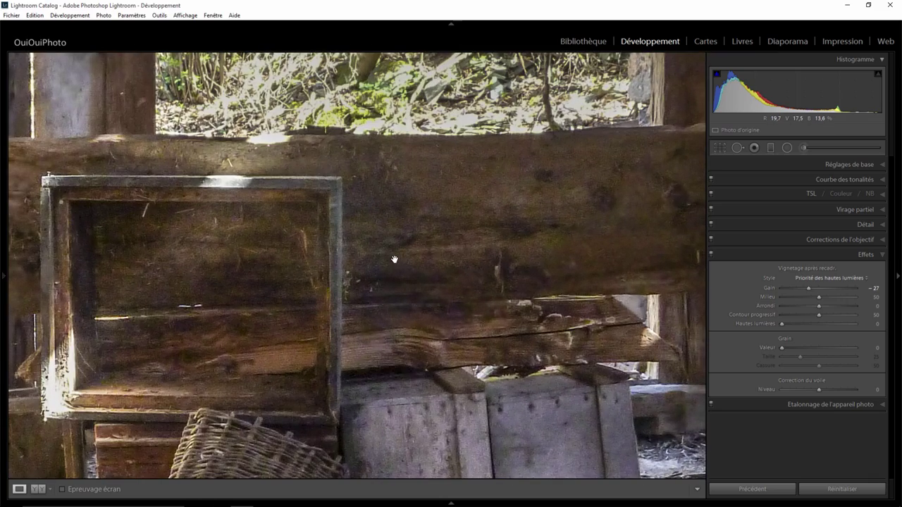
left_click(434, 252)
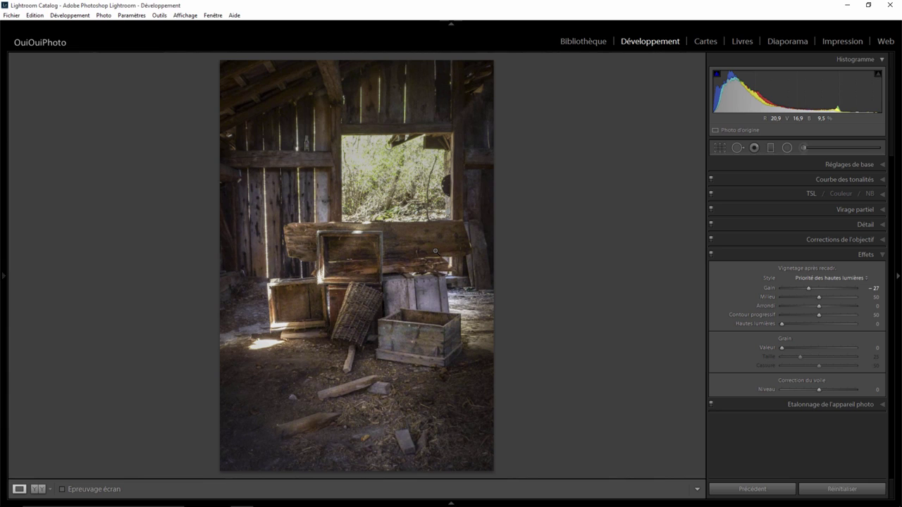